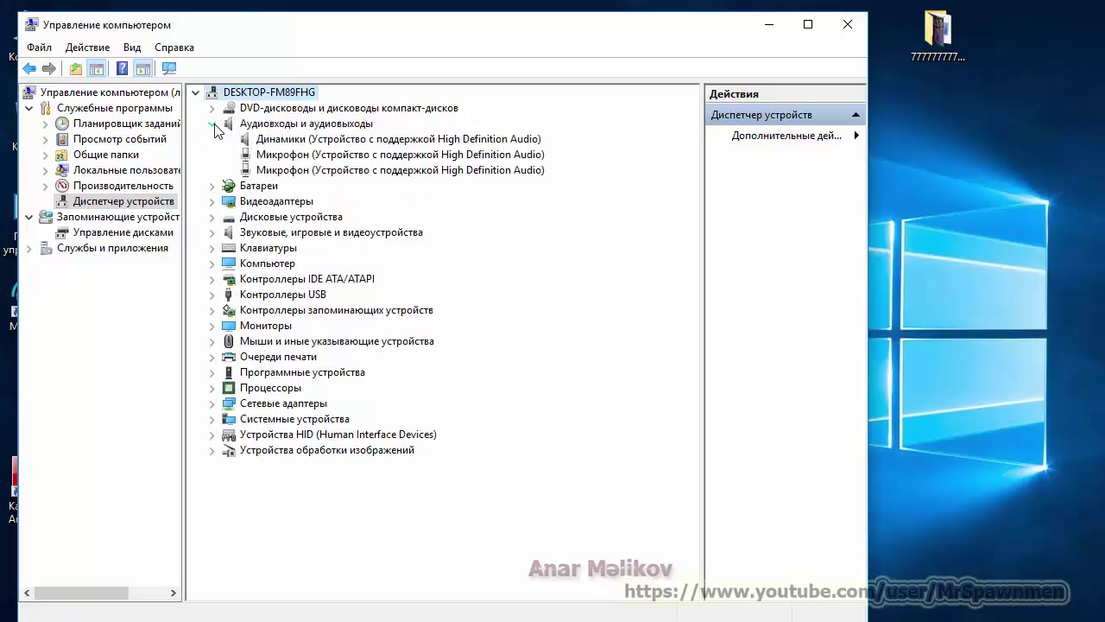
- Inspect the device categories for audio inputs and outputs and for sound, game and video devices in Device Manager
{"action": "left_click", "coordinate": [211, 123]}
{"action": "left_click", "coordinate": [212, 170]}
{"action": "left_click", "coordinate": [219, 171]}
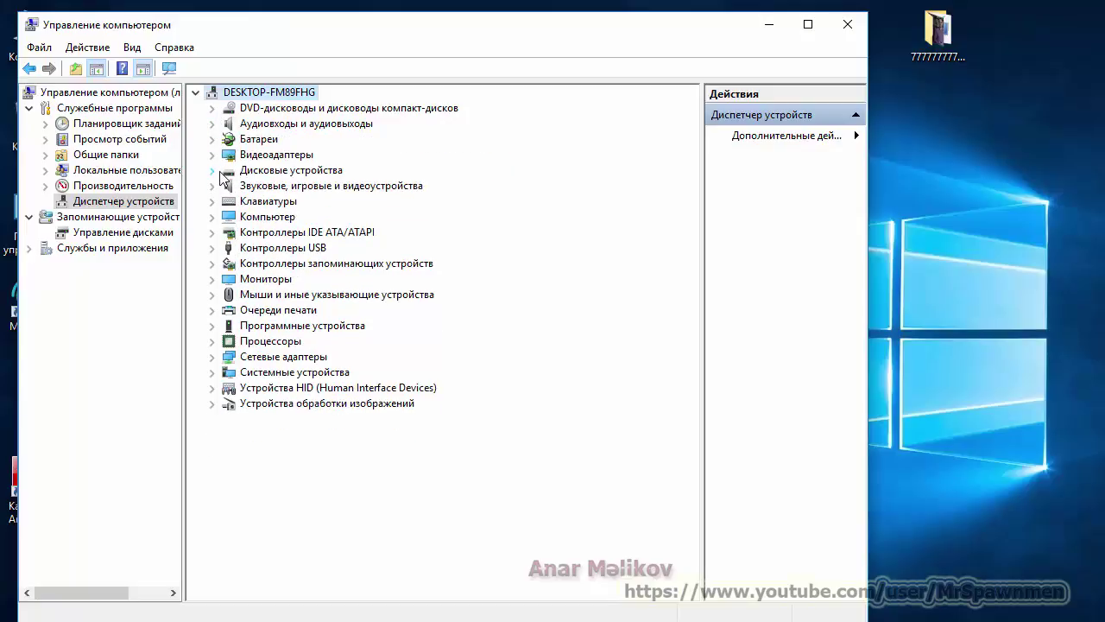
{"action": "left_click", "coordinate": [218, 185]}
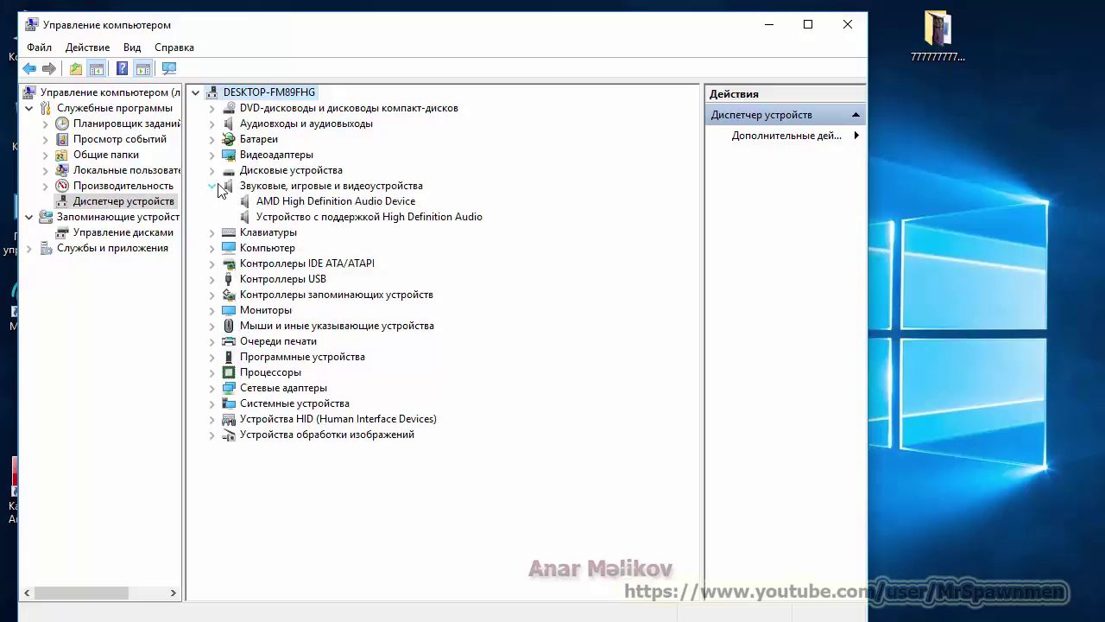
{"action": "left_click", "coordinate": [217, 187]}
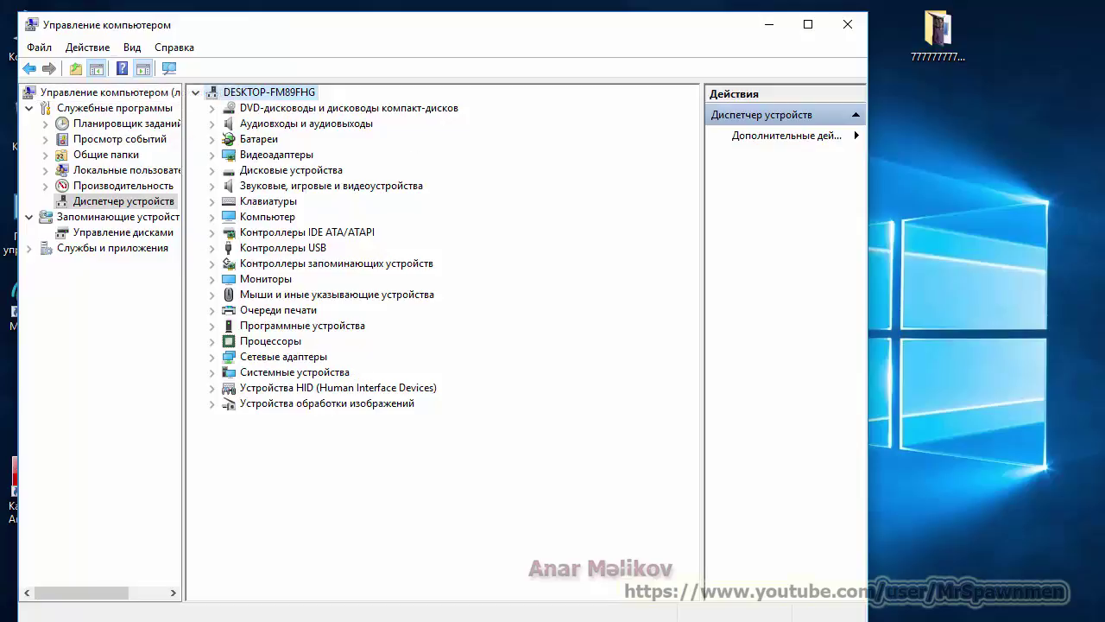
- Minimize the Computer Management window and switch to DriverPack Solution 14.14
{"action": "right_click", "coordinate": [6, 618]}
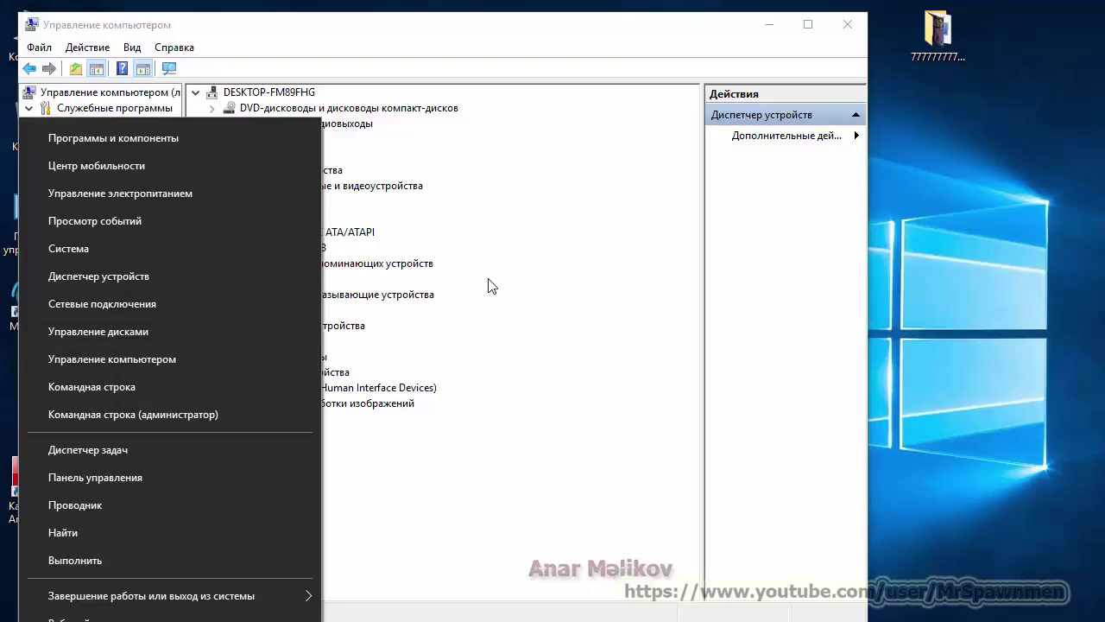
{"action": "left_click", "coordinate": [511, 268]}
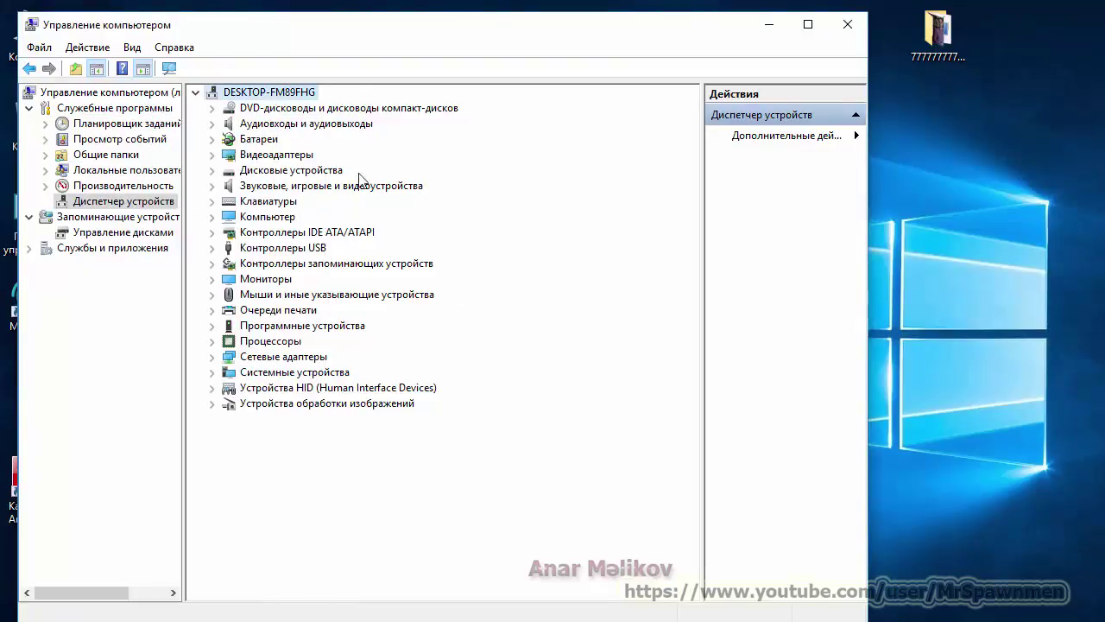
{"action": "left_click", "coordinate": [769, 27]}
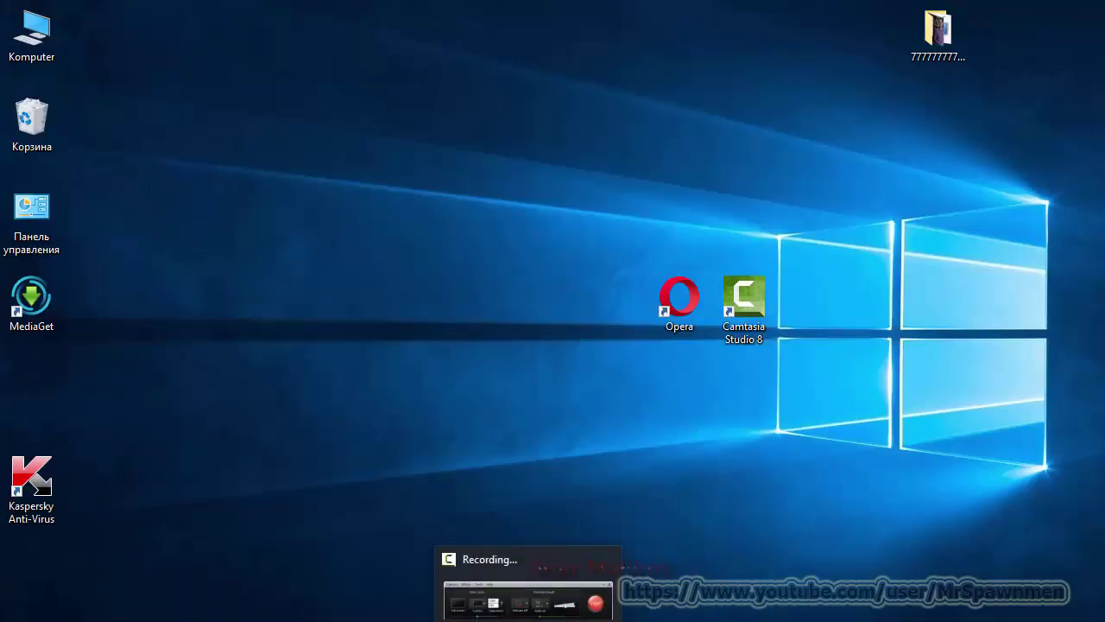
{"action": "mouse_move", "coordinate": [486, 617]}
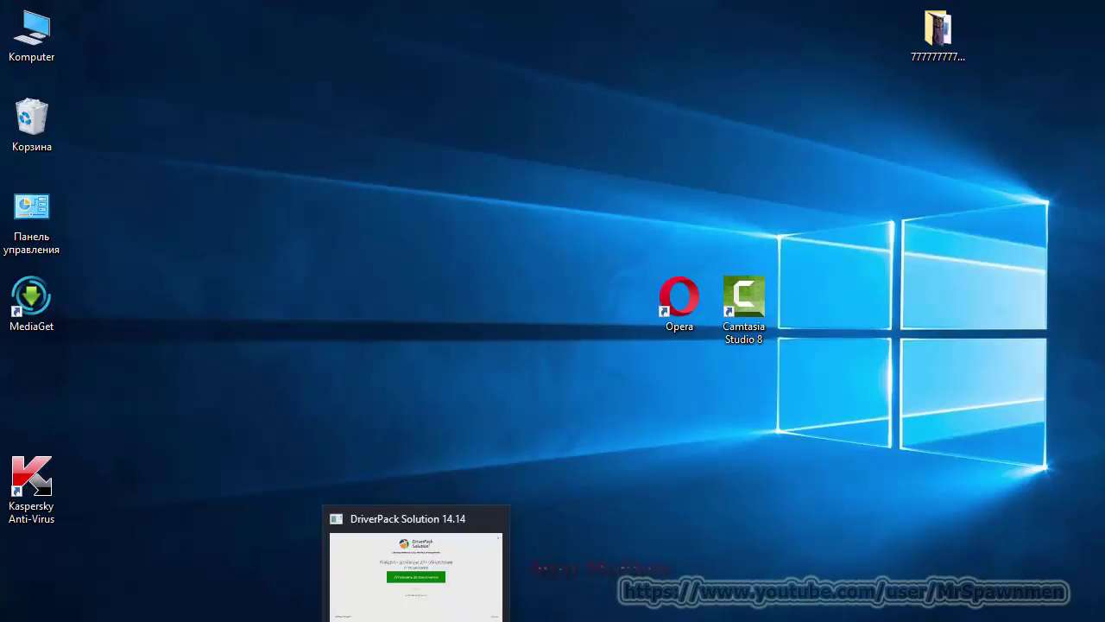
{"action": "left_click", "coordinate": [414, 618]}
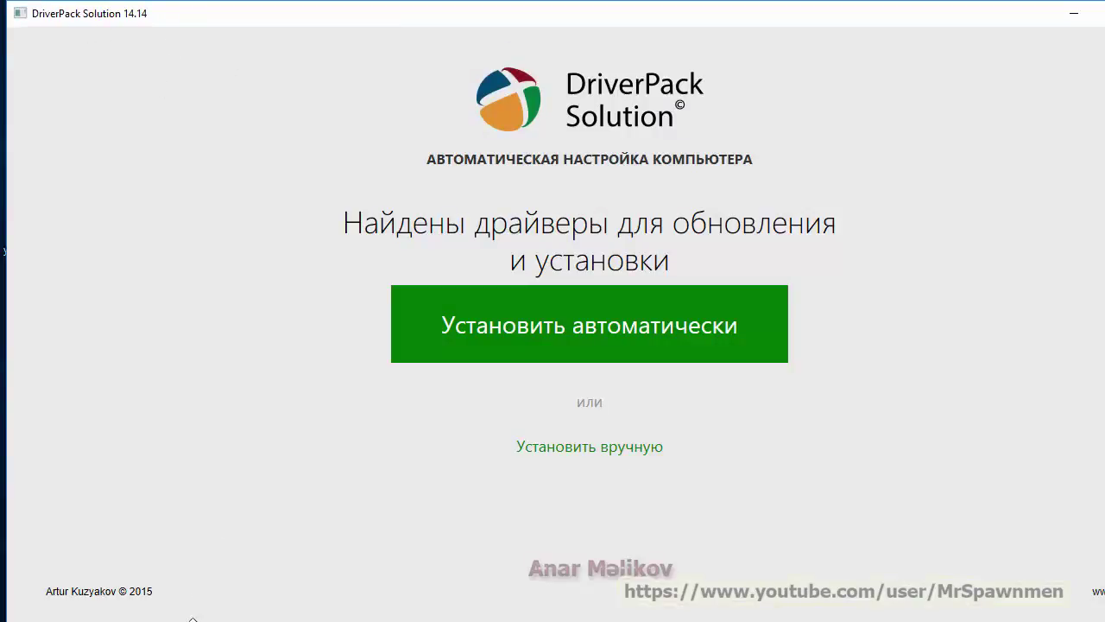
- View the DRP_14.14 disc contents and its image's DRIVER PACK 2015 folder on RABOCIY STOL (G:) in File Explorer, and minimize the window
{"action": "left_click", "coordinate": [193, 614]}
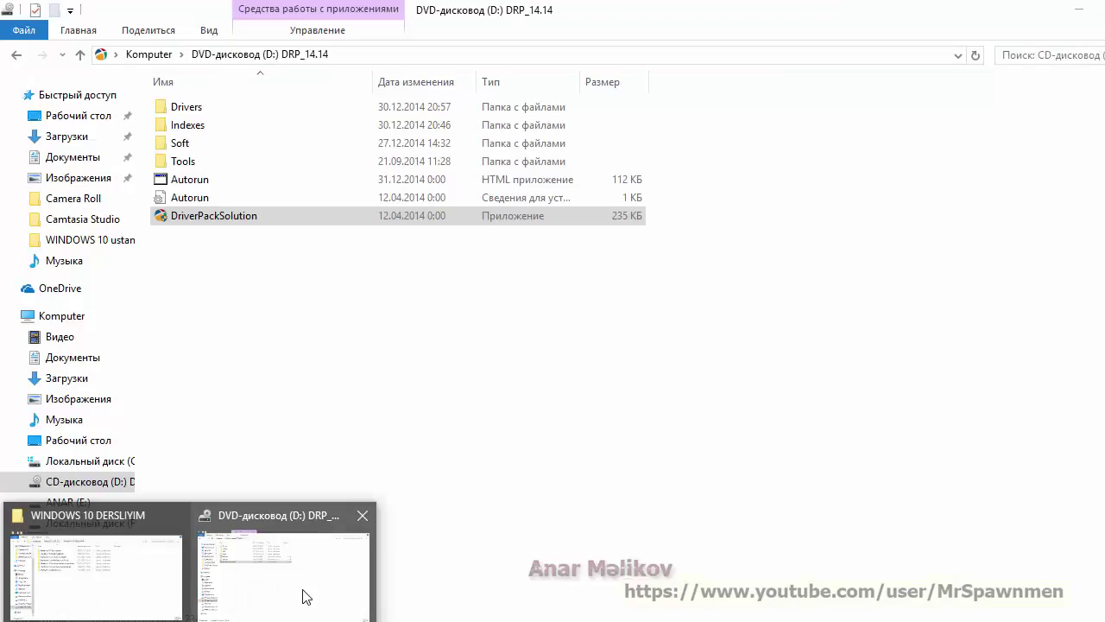
{"action": "left_click", "coordinate": [306, 596]}
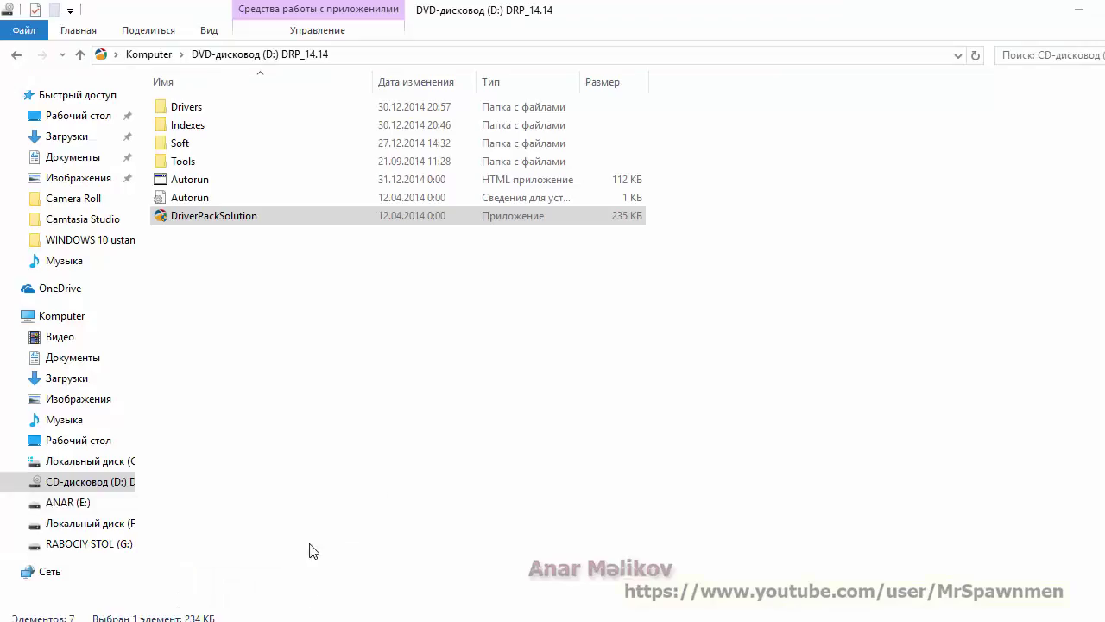
{"action": "left_click", "coordinate": [15, 56]}
{"action": "left_click", "coordinate": [17, 57]}
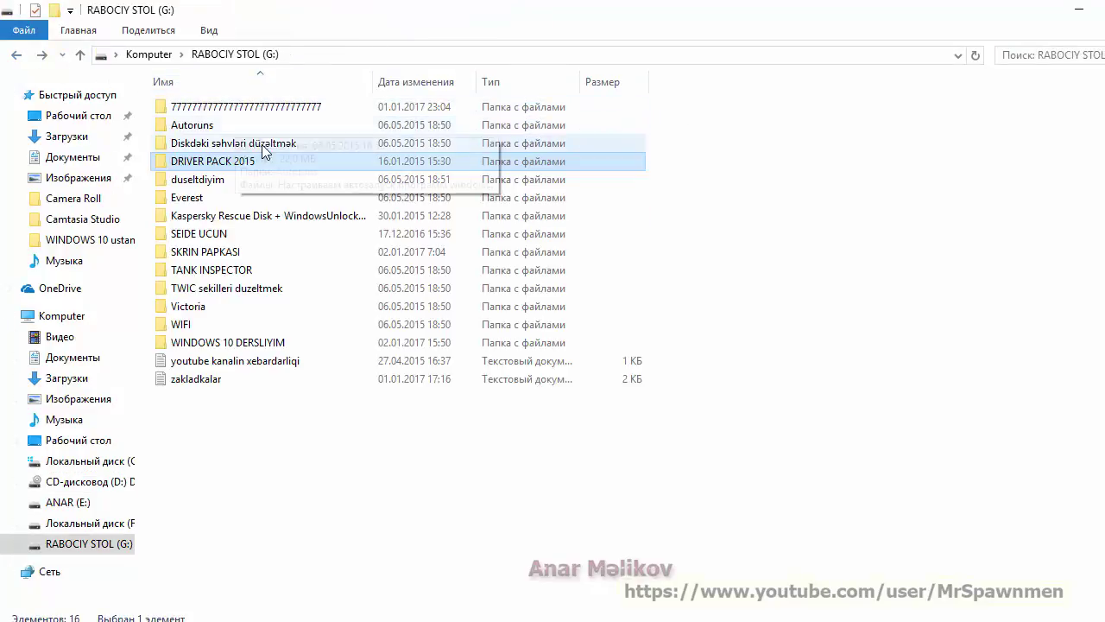
{"action": "left_click", "coordinate": [45, 57]}
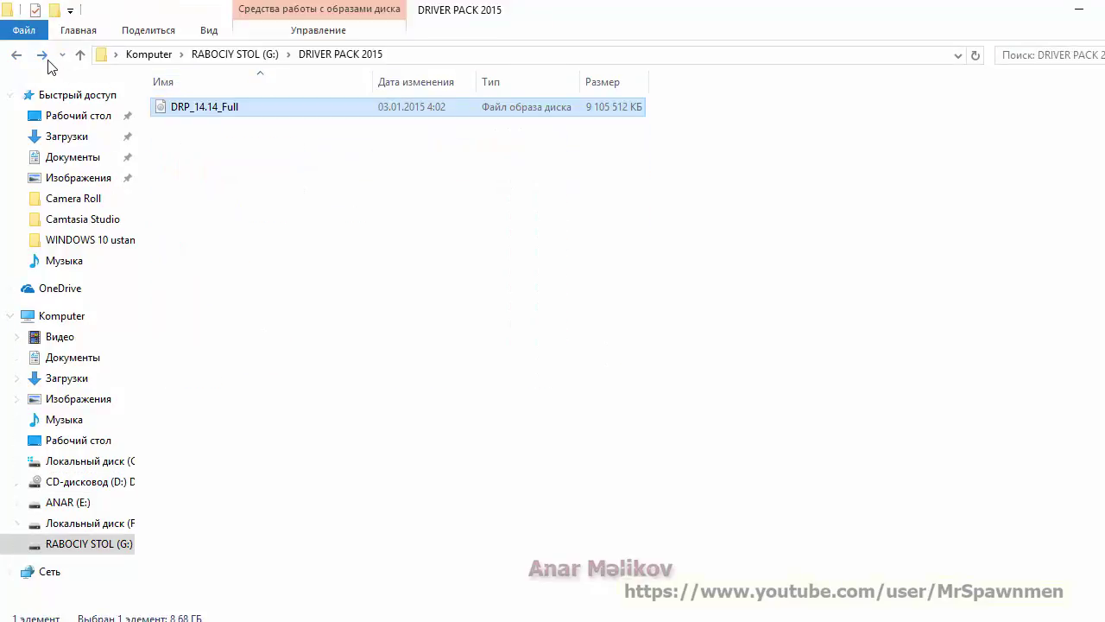
{"action": "left_click", "coordinate": [48, 61]}
{"action": "left_click", "coordinate": [1075, 10]}
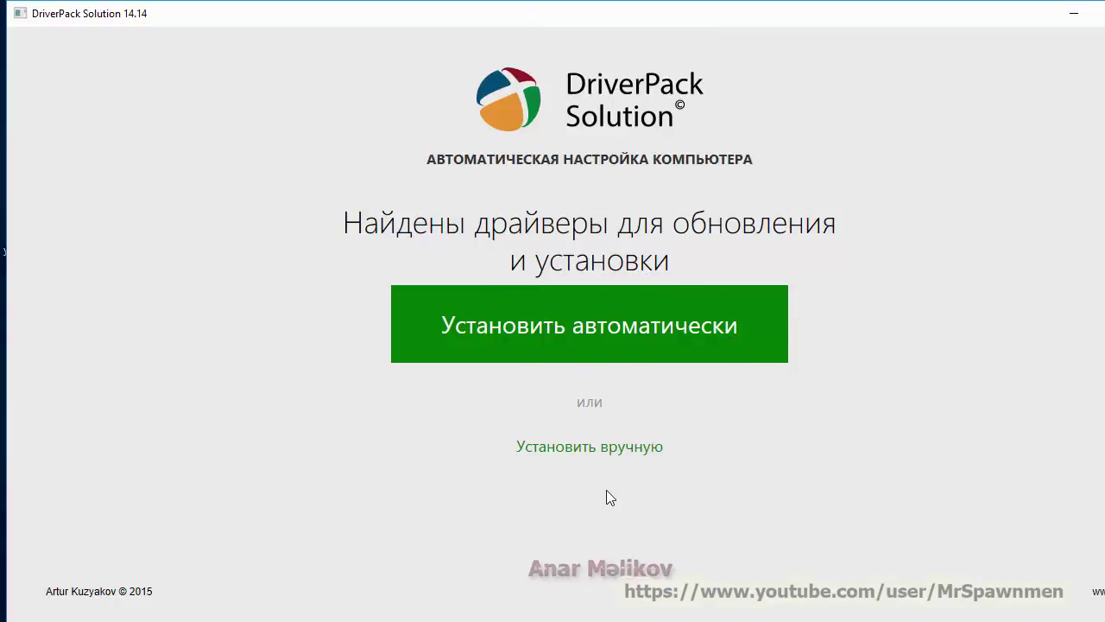
- Choose manual installation in DriverPack Solution and start installing all proposed driver updates and driver utilities
{"action": "left_click", "coordinate": [607, 447]}
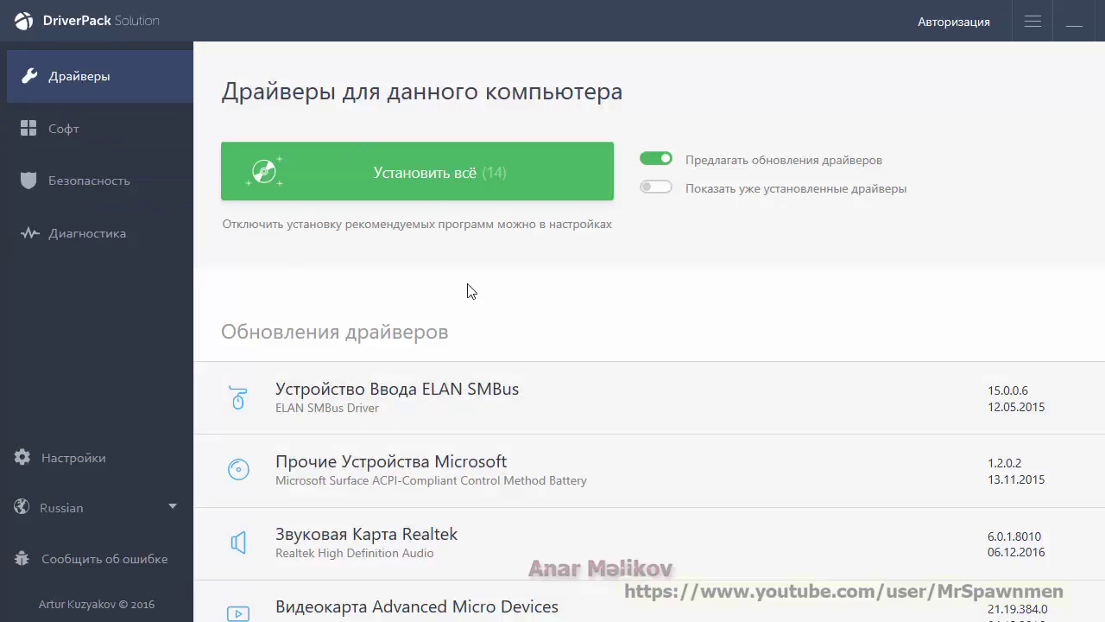
{"action": "scroll", "coordinate": [781, 536], "scroll_direction": "down", "scroll_amount": 3}
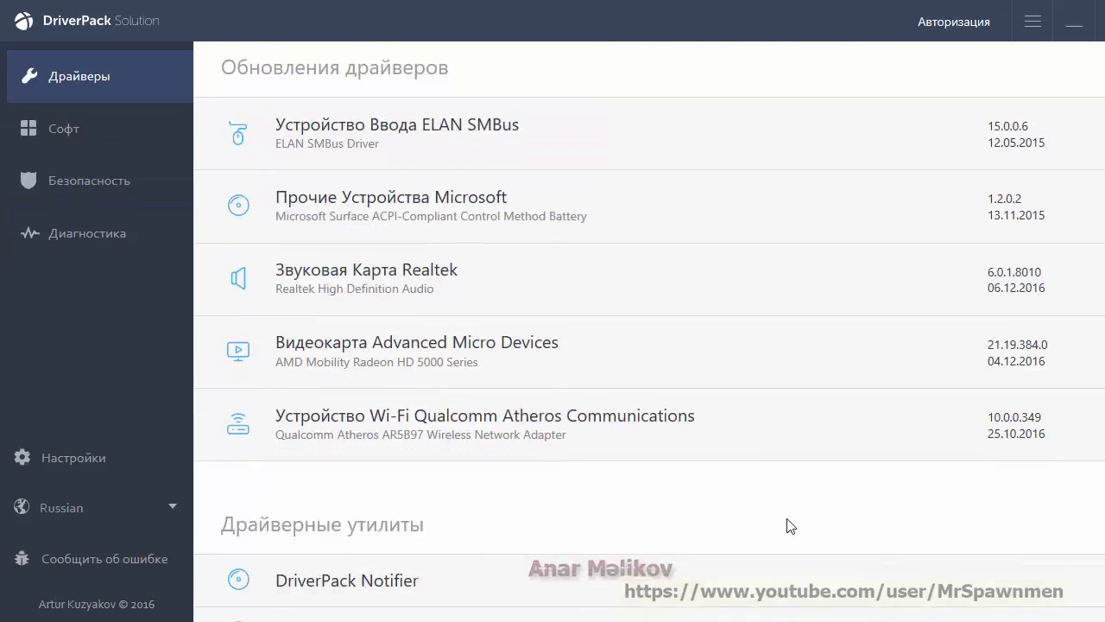
{"action": "scroll", "coordinate": [788, 531], "scroll_direction": "down", "scroll_amount": 2}
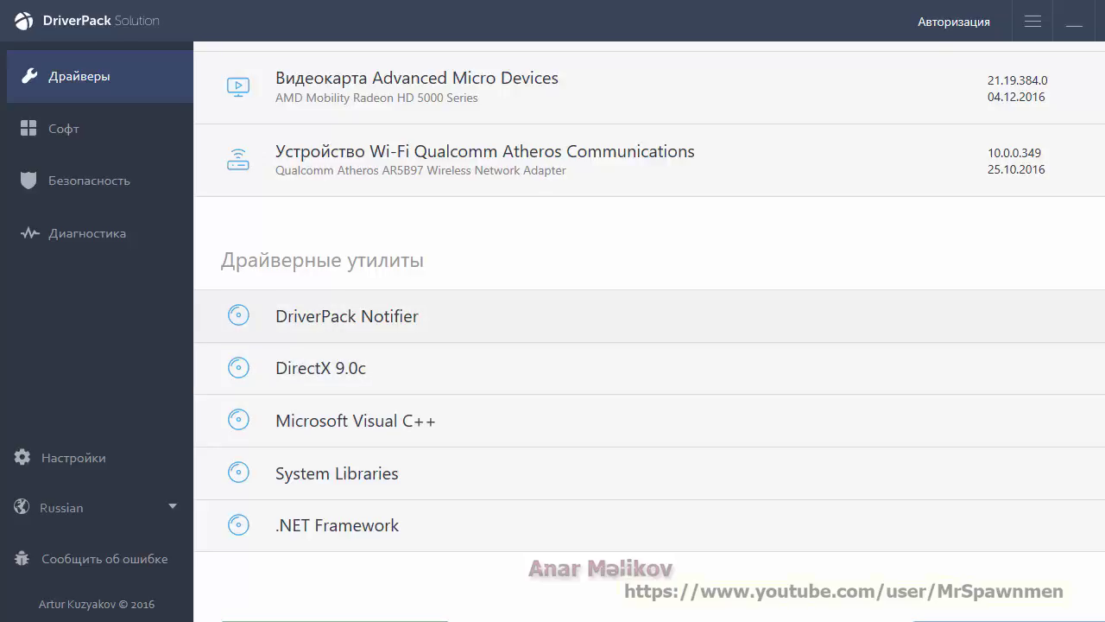
{"action": "scroll", "coordinate": [889, 429], "scroll_direction": "down", "scroll_amount": 2}
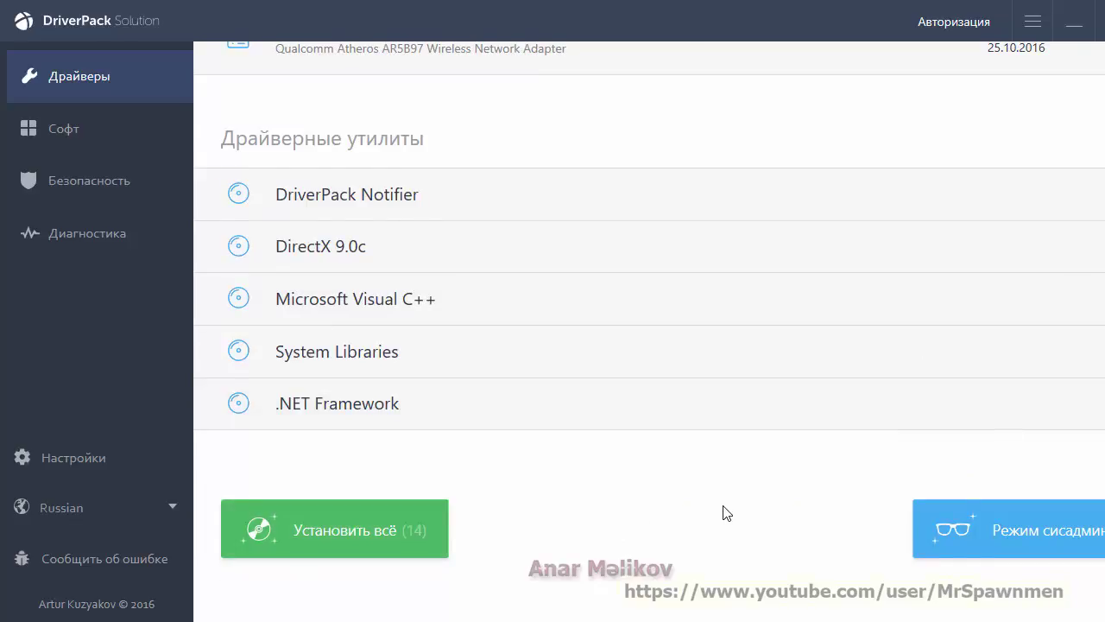
{"action": "scroll", "coordinate": [725, 513], "scroll_direction": "up", "scroll_amount": 5}
{"action": "scroll", "coordinate": [725, 513], "scroll_direction": "up", "scroll_amount": 4}
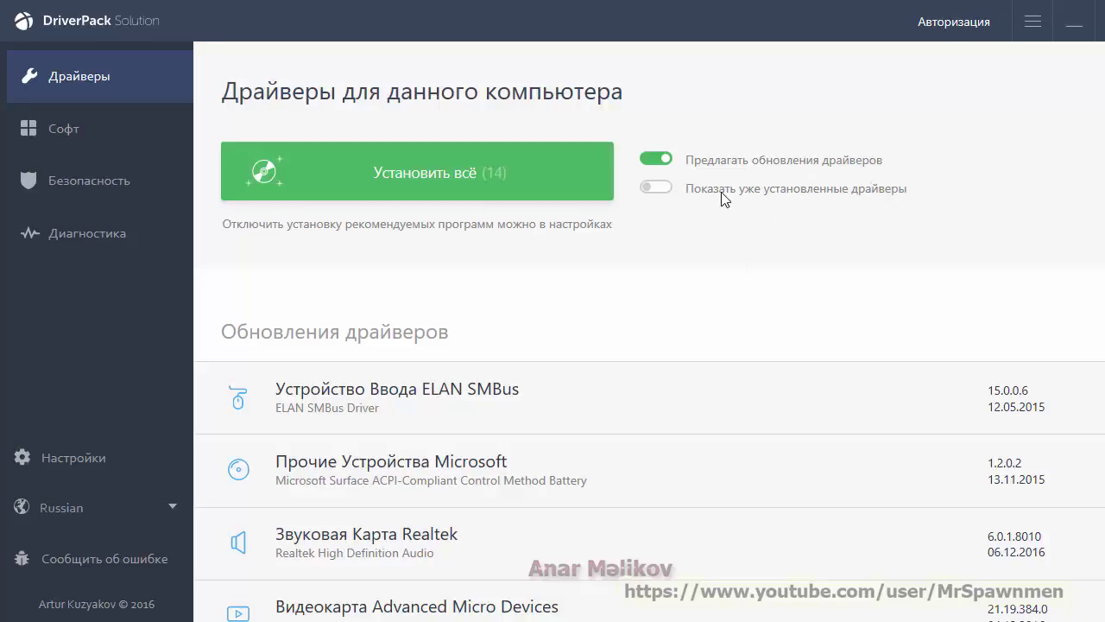
{"action": "scroll", "coordinate": [691, 345], "scroll_direction": "down", "scroll_amount": 1}
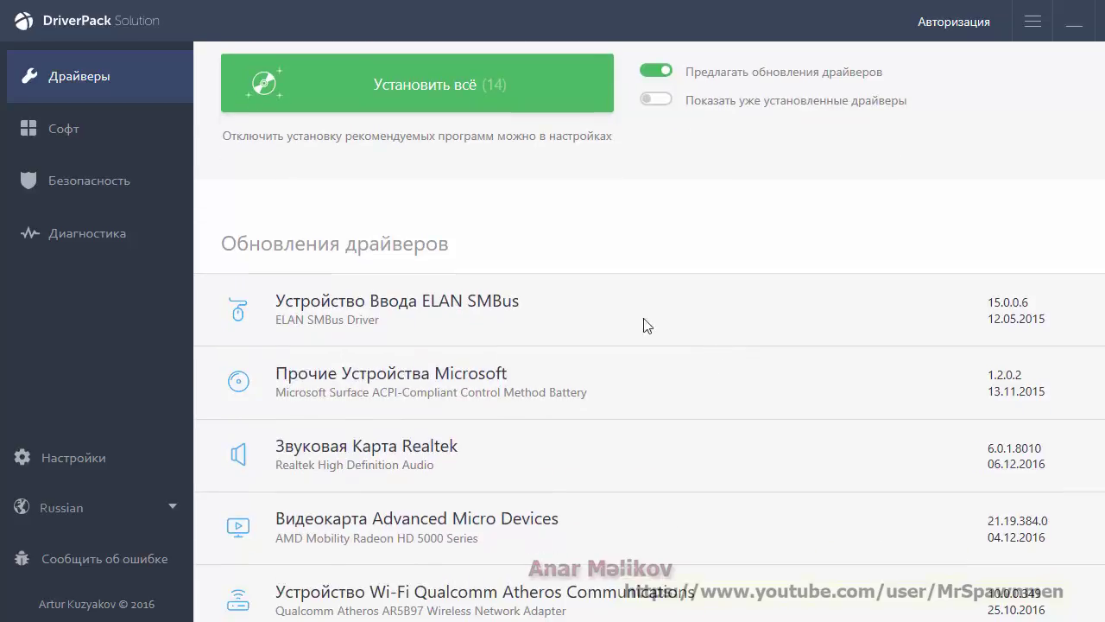
{"action": "scroll", "coordinate": [621, 393], "scroll_direction": "down", "scroll_amount": 3}
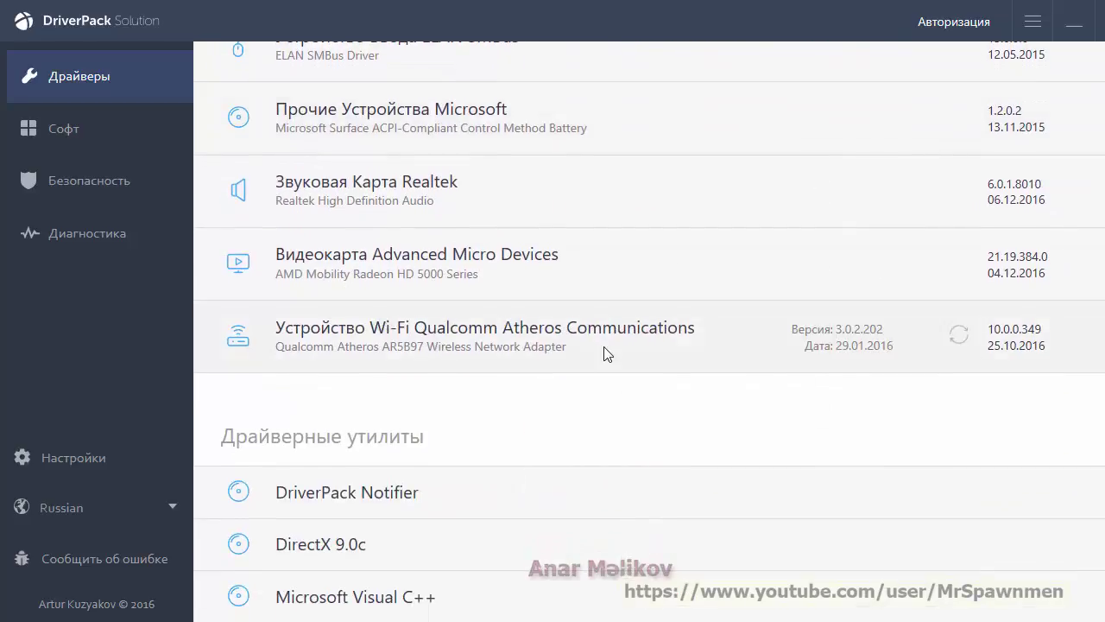
{"action": "scroll", "coordinate": [604, 350], "scroll_direction": "down", "scroll_amount": 3}
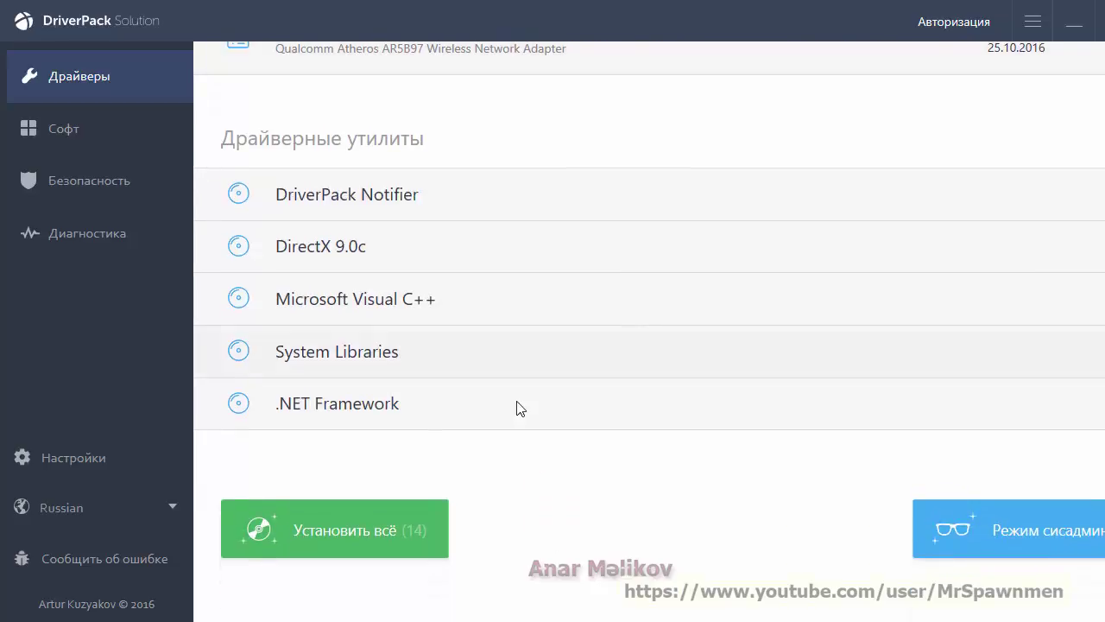
{"action": "left_click", "coordinate": [343, 533]}
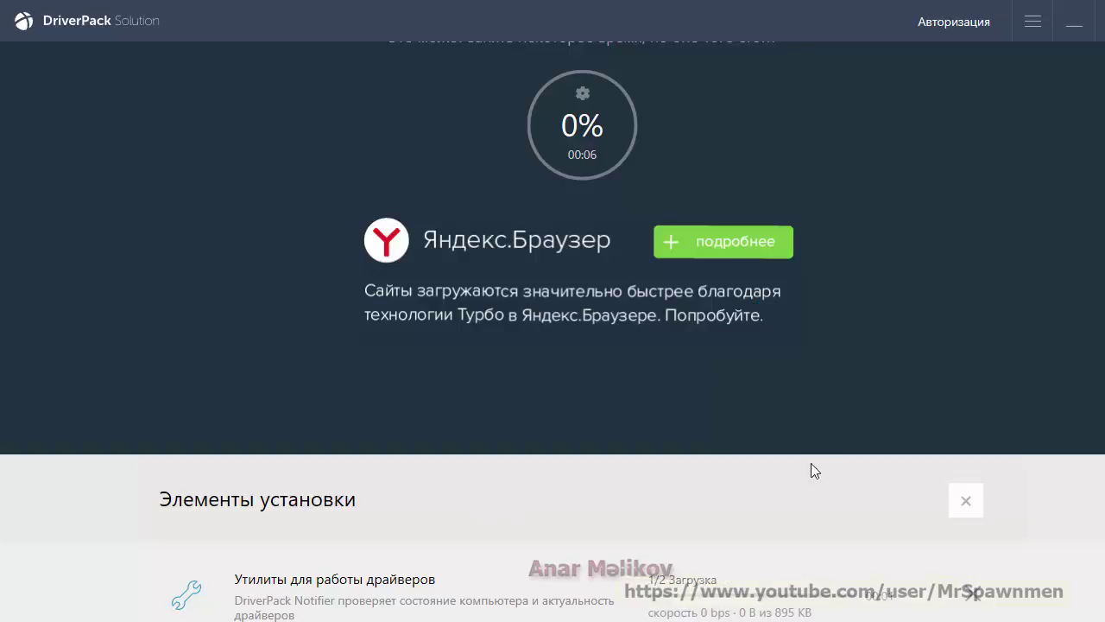
- Examine the download and installation progress of all utilities, browsers and drivers in the installation items list
{"action": "scroll", "coordinate": [820, 462], "scroll_direction": "down", "scroll_amount": 3}
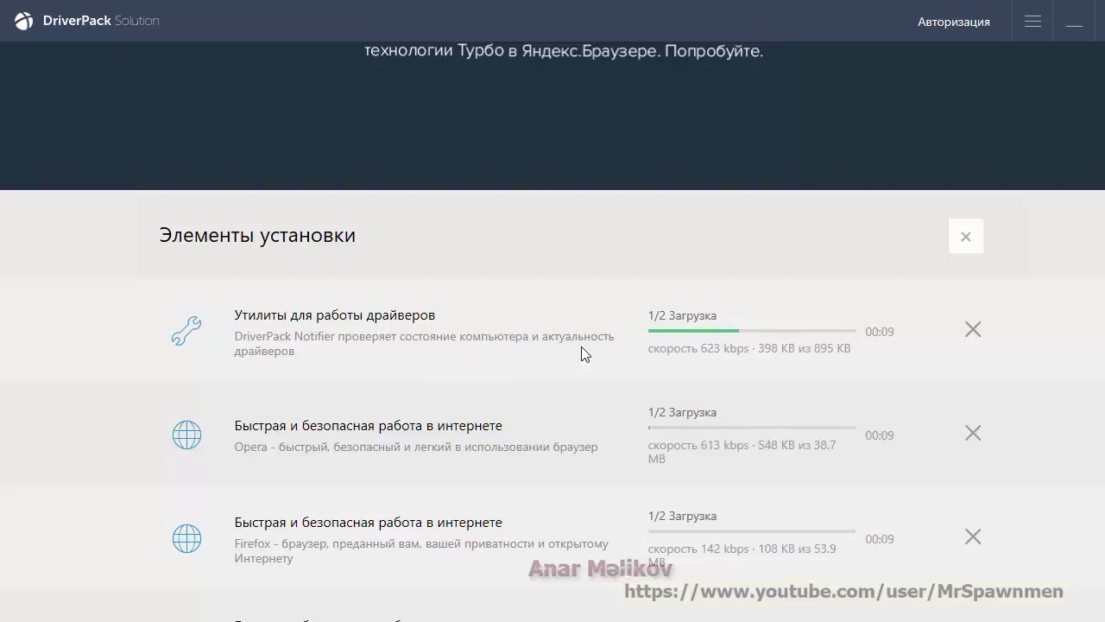
{"action": "scroll", "coordinate": [582, 353], "scroll_direction": "down", "scroll_amount": 1}
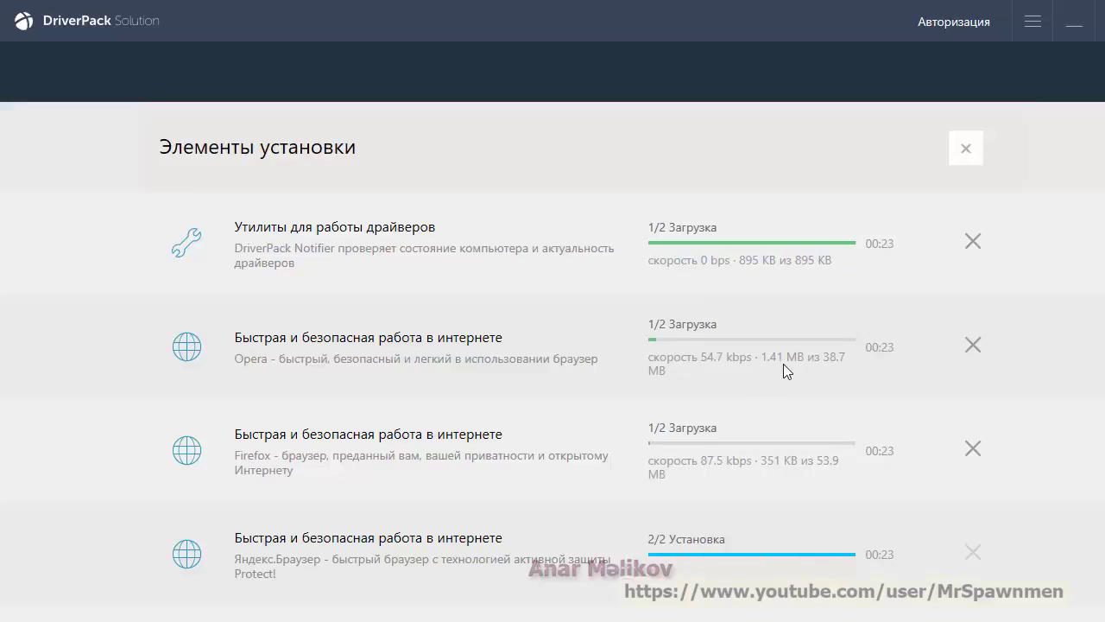
{"action": "scroll", "coordinate": [790, 328], "scroll_direction": "down", "scroll_amount": 1}
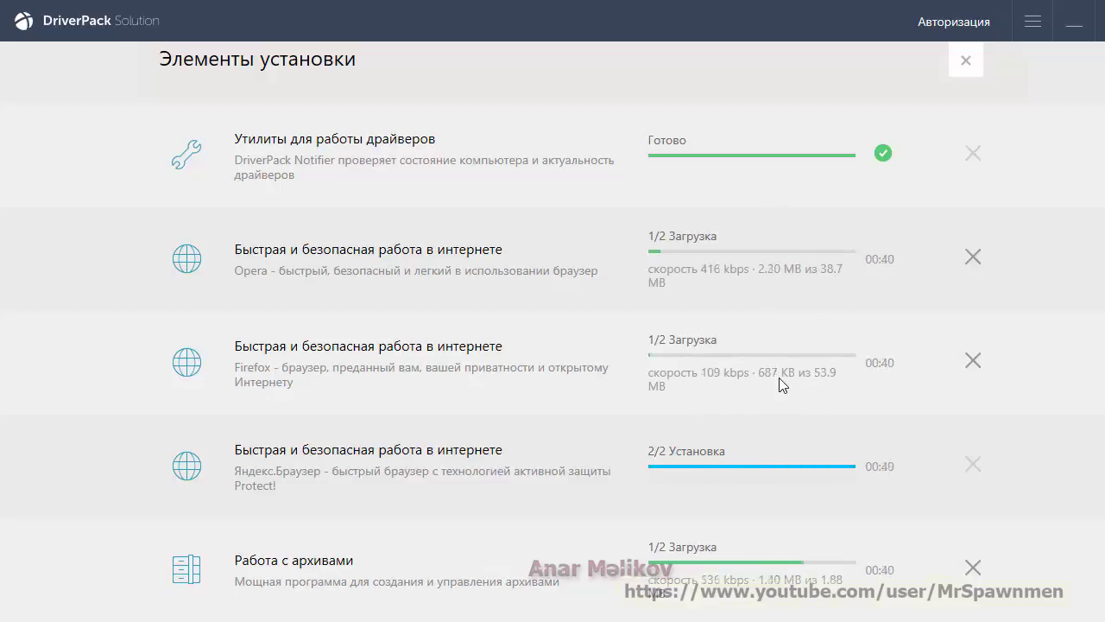
{"action": "scroll", "coordinate": [780, 384], "scroll_direction": "down", "scroll_amount": 3}
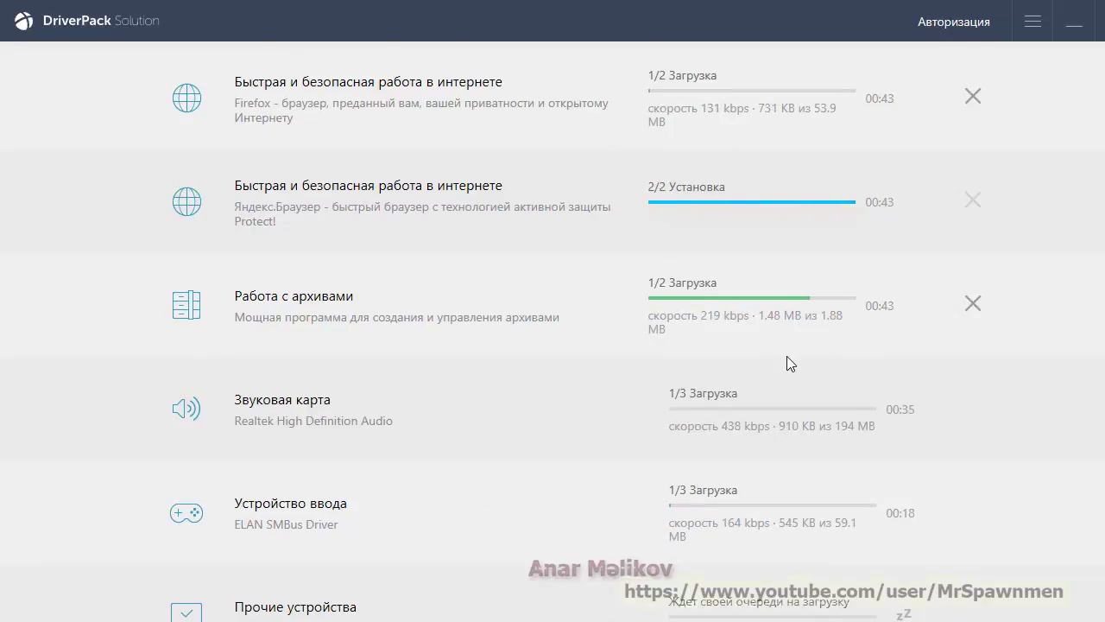
{"action": "scroll", "coordinate": [786, 356], "scroll_direction": "down", "scroll_amount": 5}
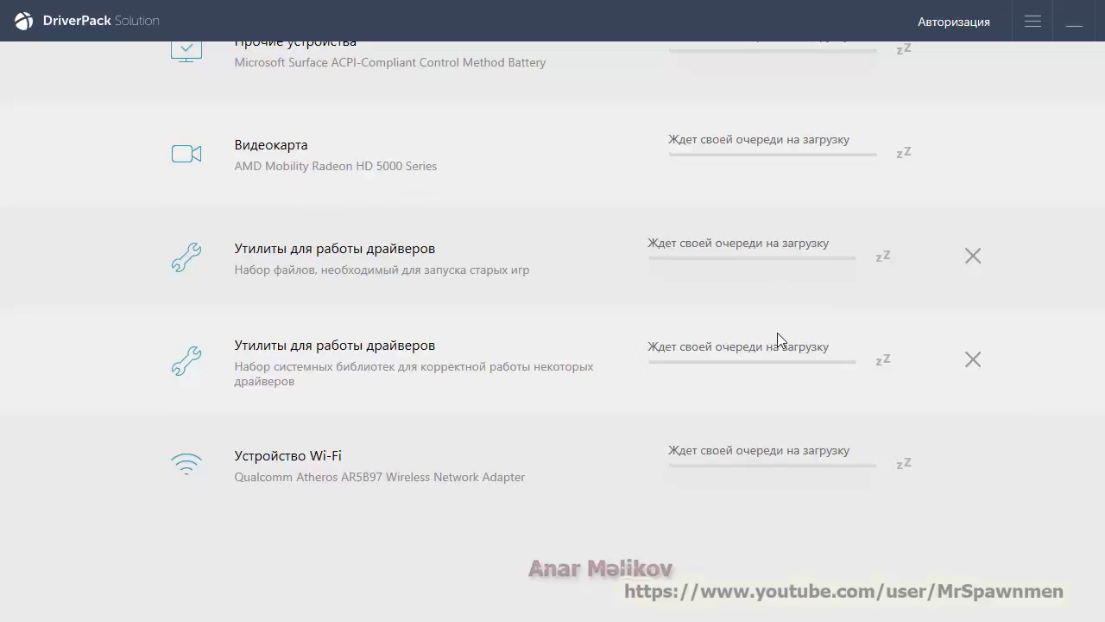
{"action": "scroll", "coordinate": [703, 451], "scroll_direction": "up", "scroll_amount": 15}
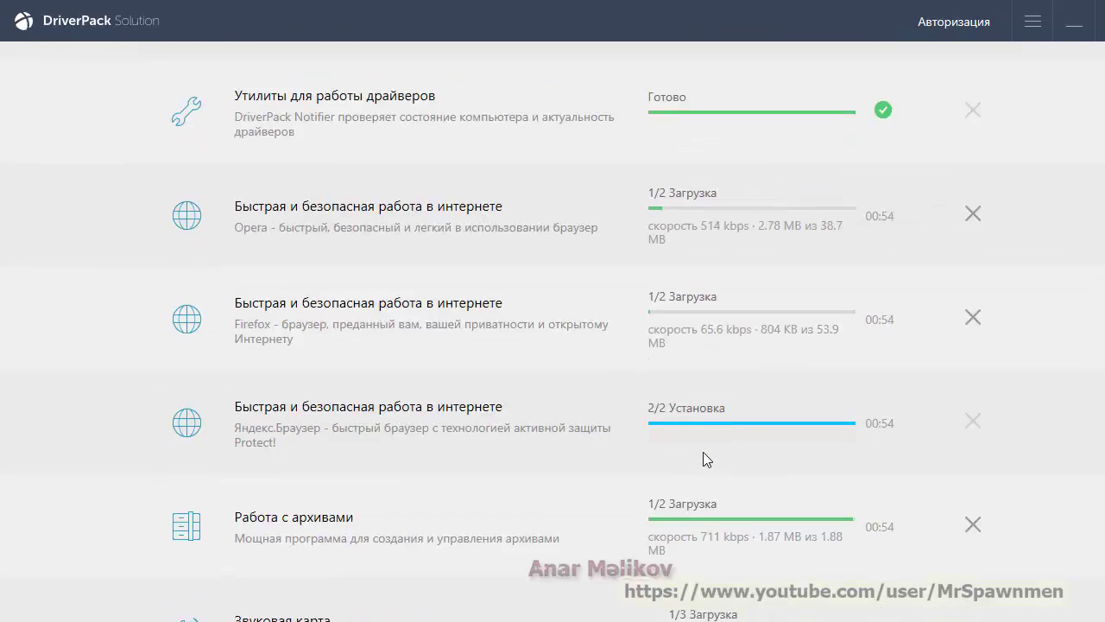
{"action": "scroll", "coordinate": [703, 451], "scroll_direction": "up", "scroll_amount": 4}
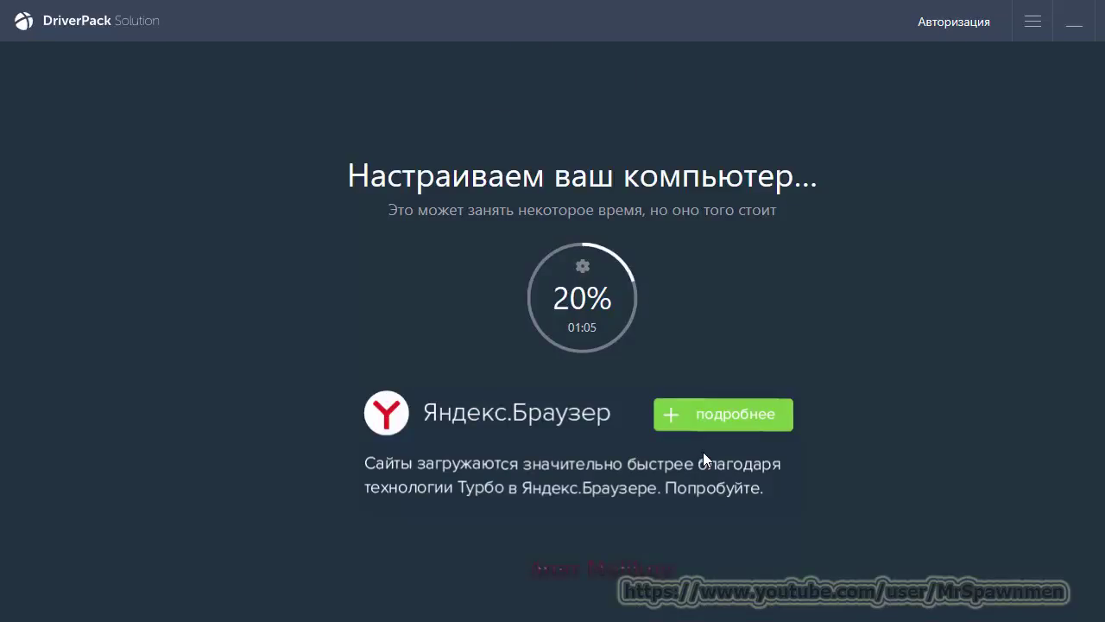
{"action": "scroll", "coordinate": [703, 452], "scroll_direction": "down", "scroll_amount": 5}
{"action": "scroll", "coordinate": [703, 452], "scroll_direction": "up", "scroll_amount": 2}
{"action": "scroll", "coordinate": [702, 451], "scroll_direction": "up", "scroll_amount": 3}
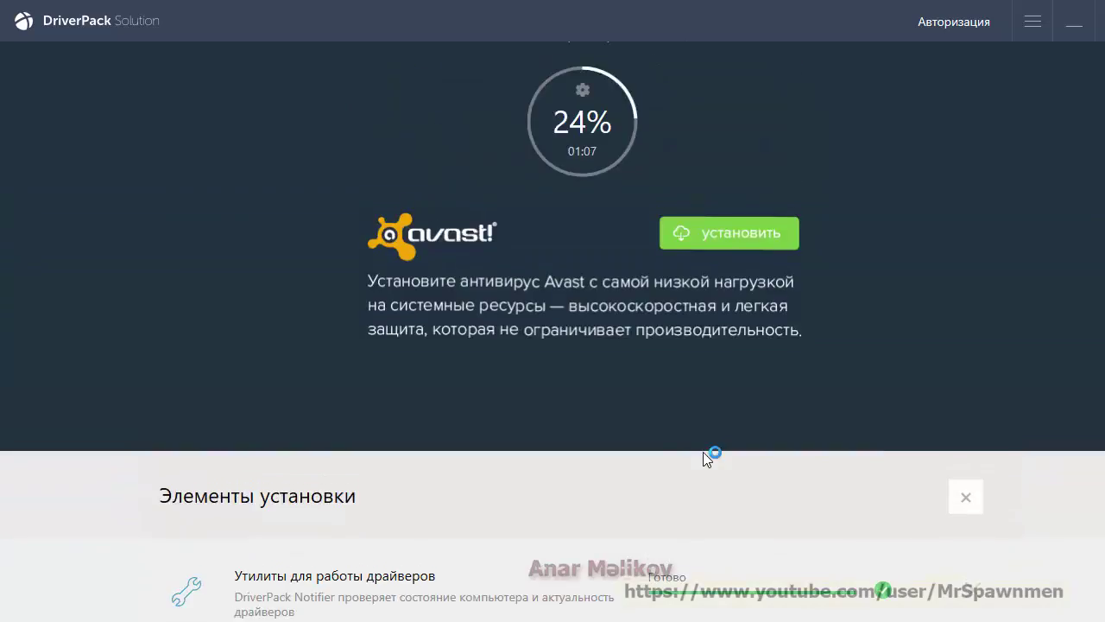
{"action": "scroll", "coordinate": [702, 452], "scroll_direction": "down", "scroll_amount": 5}
{"action": "scroll", "coordinate": [703, 451], "scroll_direction": "down", "scroll_amount": 2}
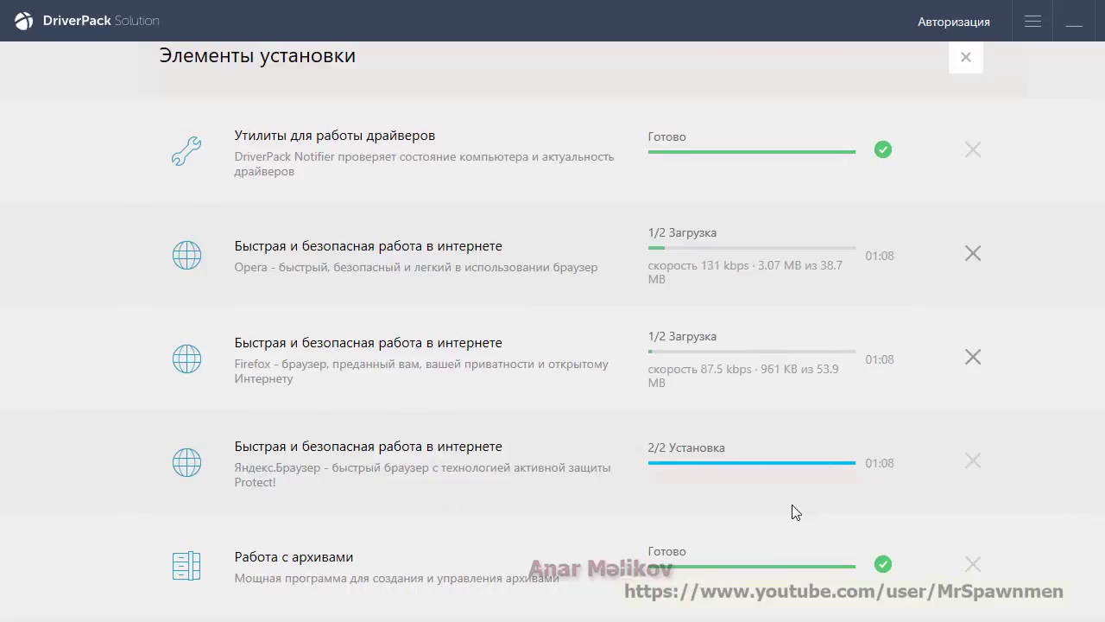
{"action": "scroll", "coordinate": [792, 504], "scroll_direction": "down", "scroll_amount": 8}
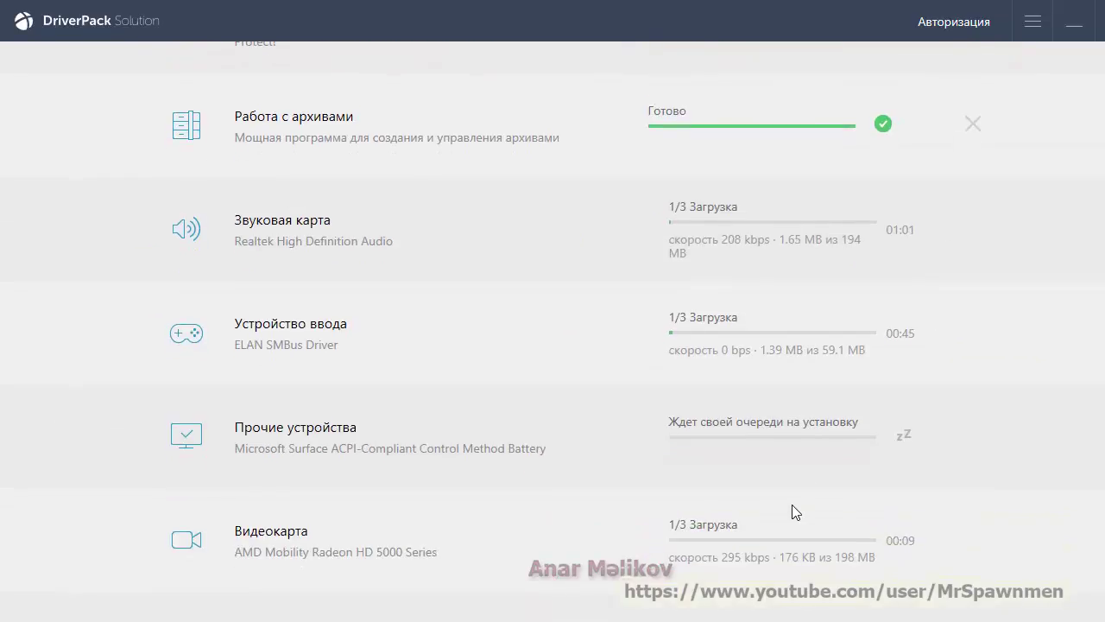
{"action": "scroll", "coordinate": [791, 504], "scroll_direction": "up", "scroll_amount": 6}
{"action": "scroll", "coordinate": [792, 504], "scroll_direction": "up", "scroll_amount": 2}
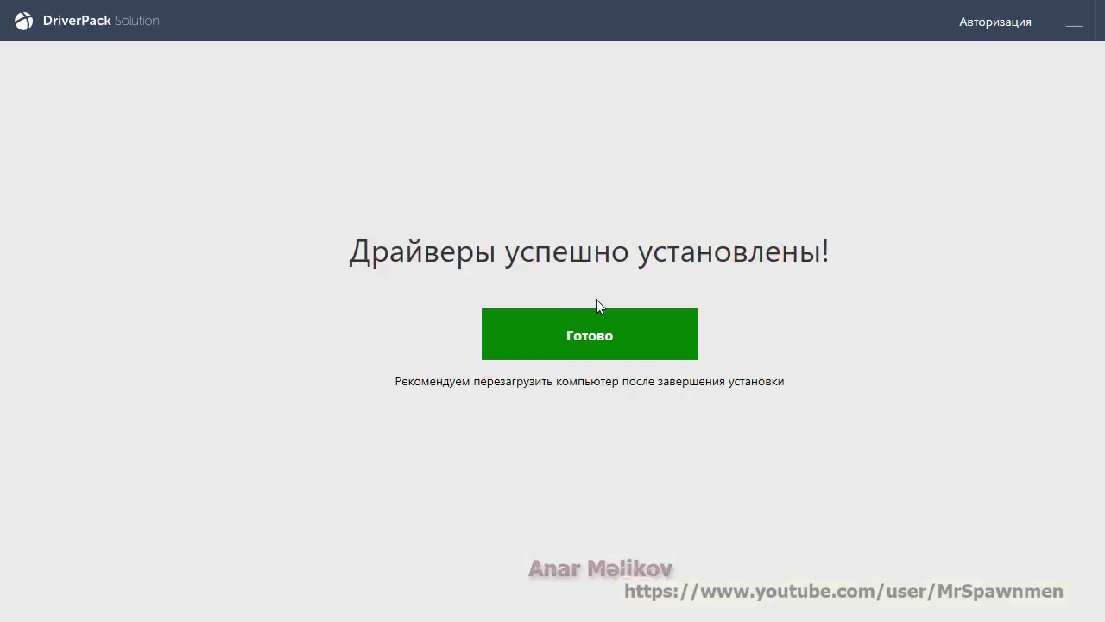
- Finish the driver installation and uninstall Mozilla Maintenance Service from the DriverPack Protect list
{"action": "left_click", "coordinate": [612, 350]}
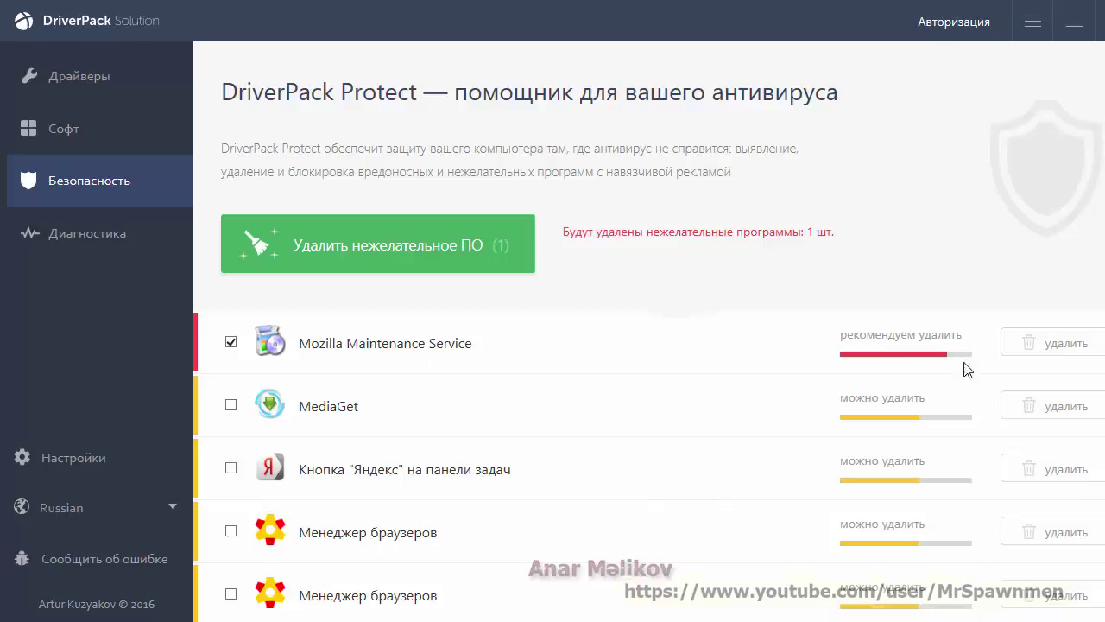
{"action": "left_click", "coordinate": [1073, 346]}
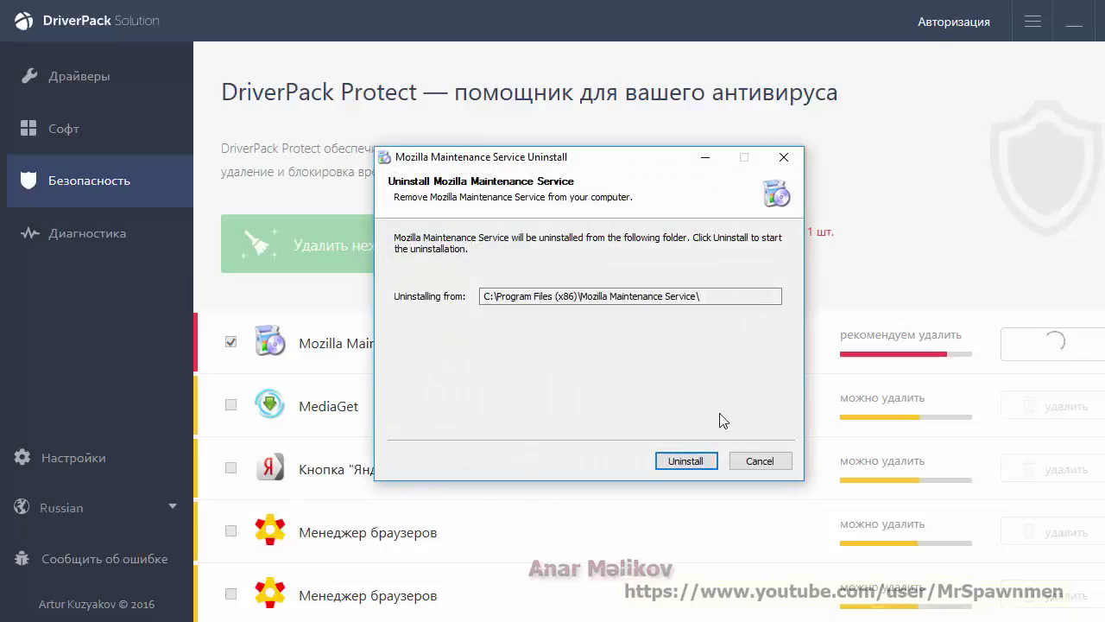
{"action": "left_click", "coordinate": [685, 461]}
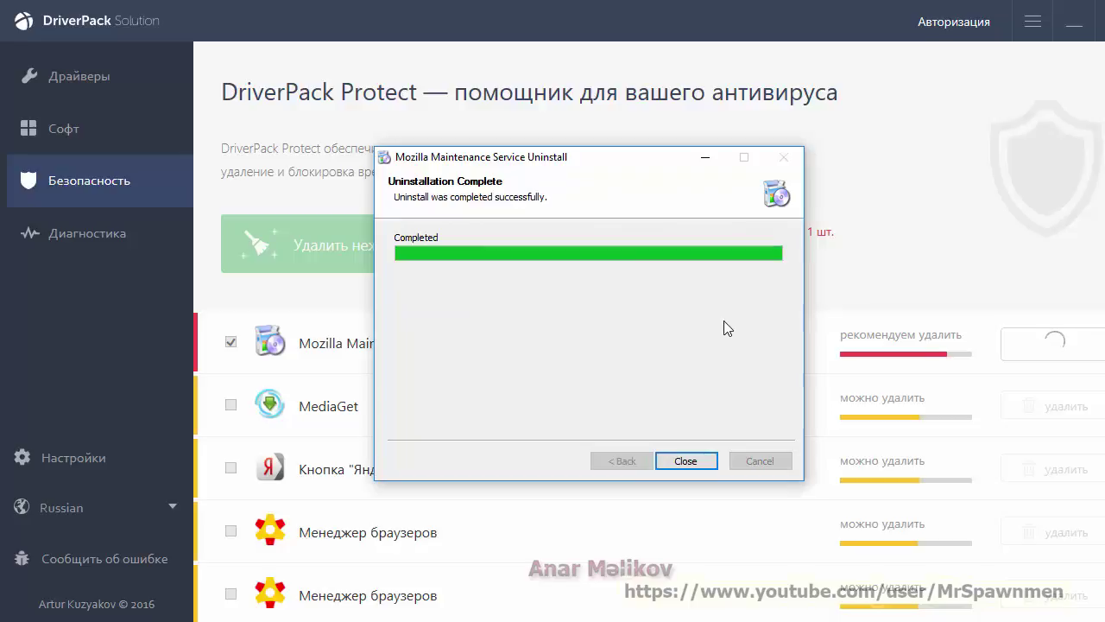
{"action": "left_click", "coordinate": [708, 461]}
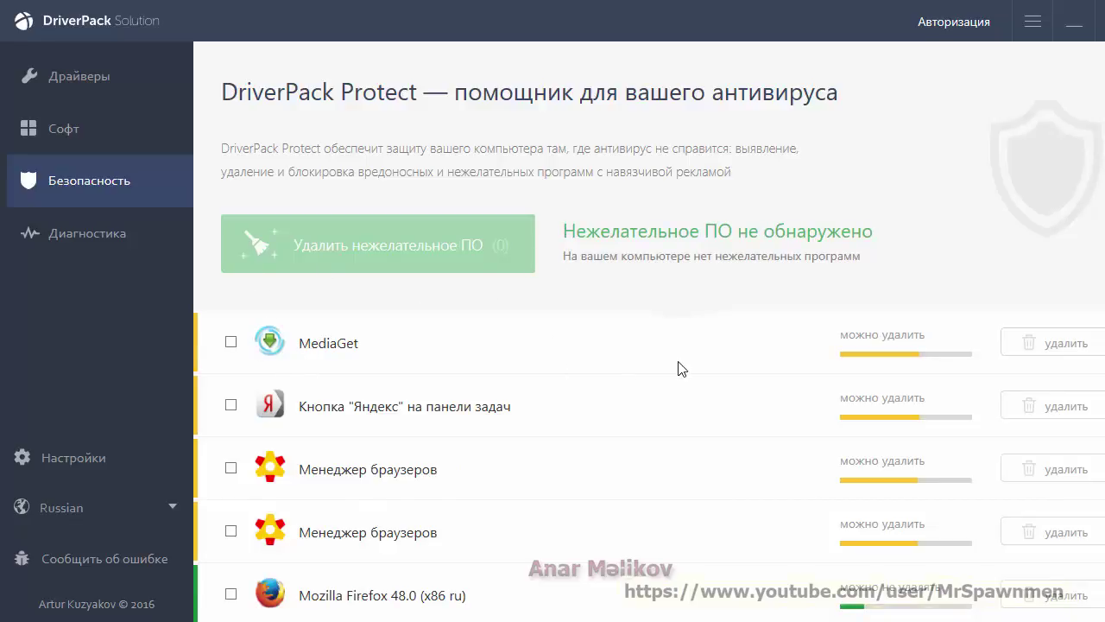
- Remove the Кнопка "Яндекс" на панели задач entry, and start removing both Менеджер браузеров entries
{"action": "scroll", "coordinate": [647, 366], "scroll_direction": "down", "scroll_amount": 1}
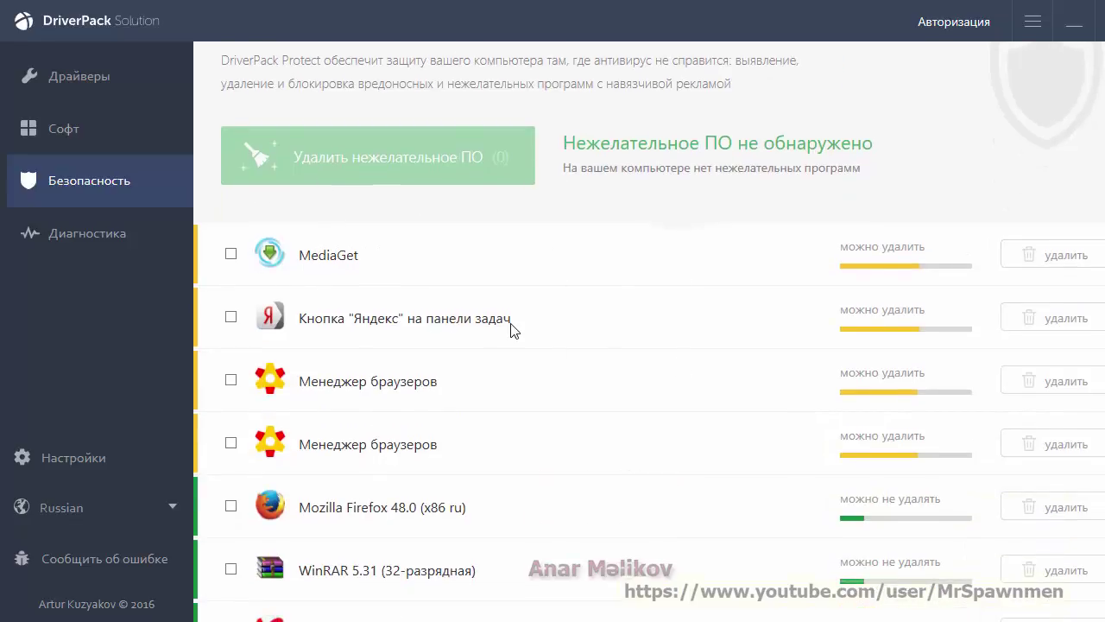
{"action": "left_click", "coordinate": [231, 317]}
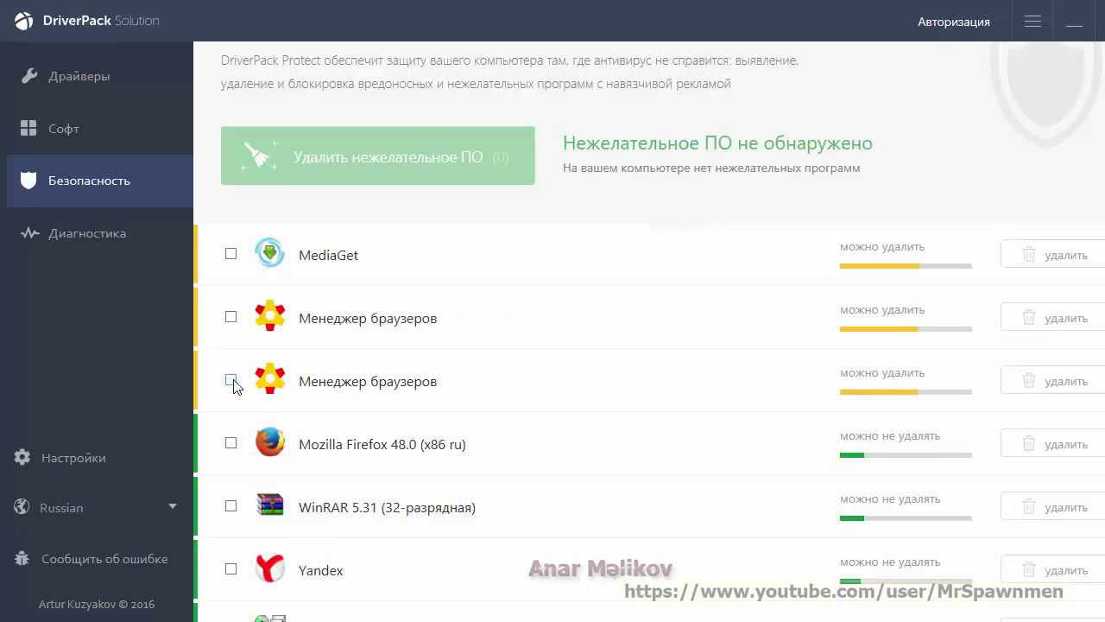
{"action": "left_click", "coordinate": [231, 380]}
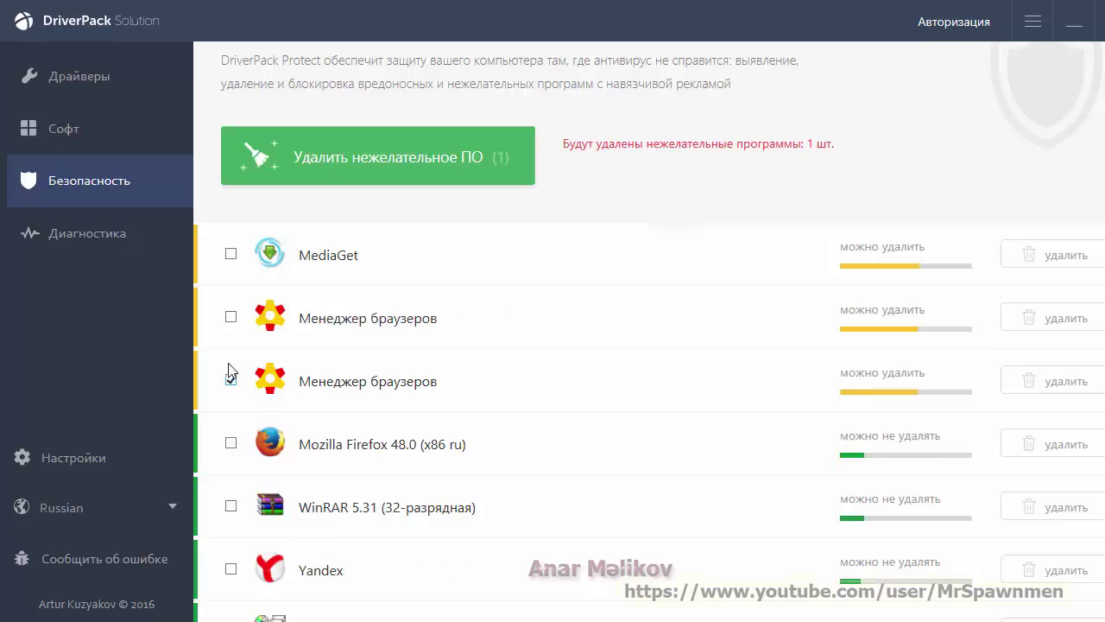
{"action": "left_click", "coordinate": [231, 318]}
{"action": "left_click", "coordinate": [486, 167]}
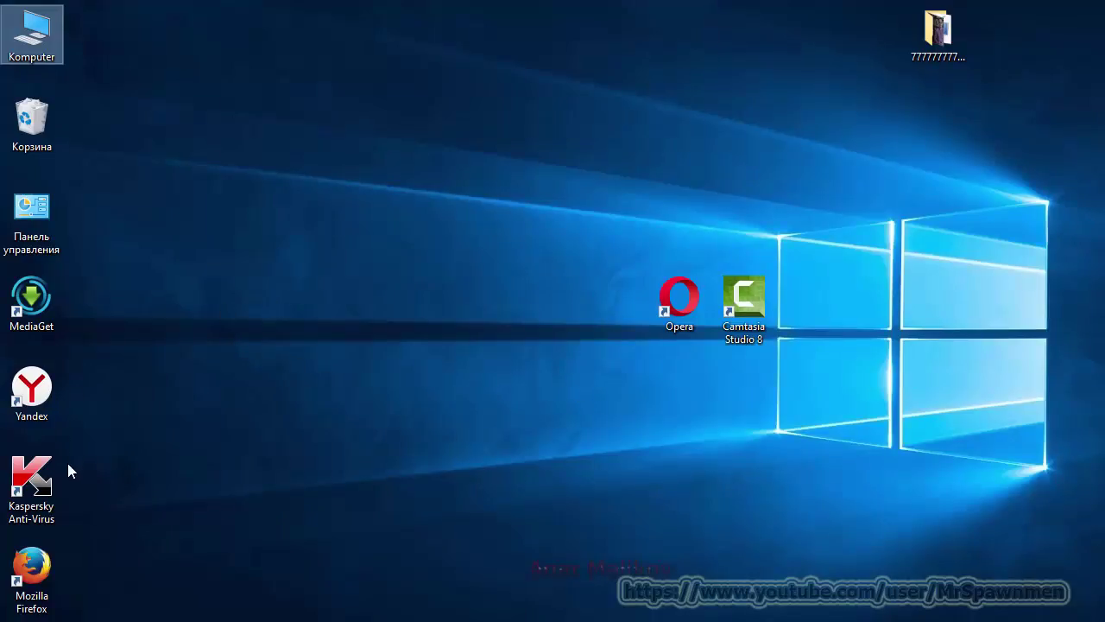
- Rearrange the desktop shortcuts, placing Mozilla Firefox directly beside Camtasia Studio 8 and Opera a little further along the same row
{"action": "left_click", "coordinate": [31, 567]}
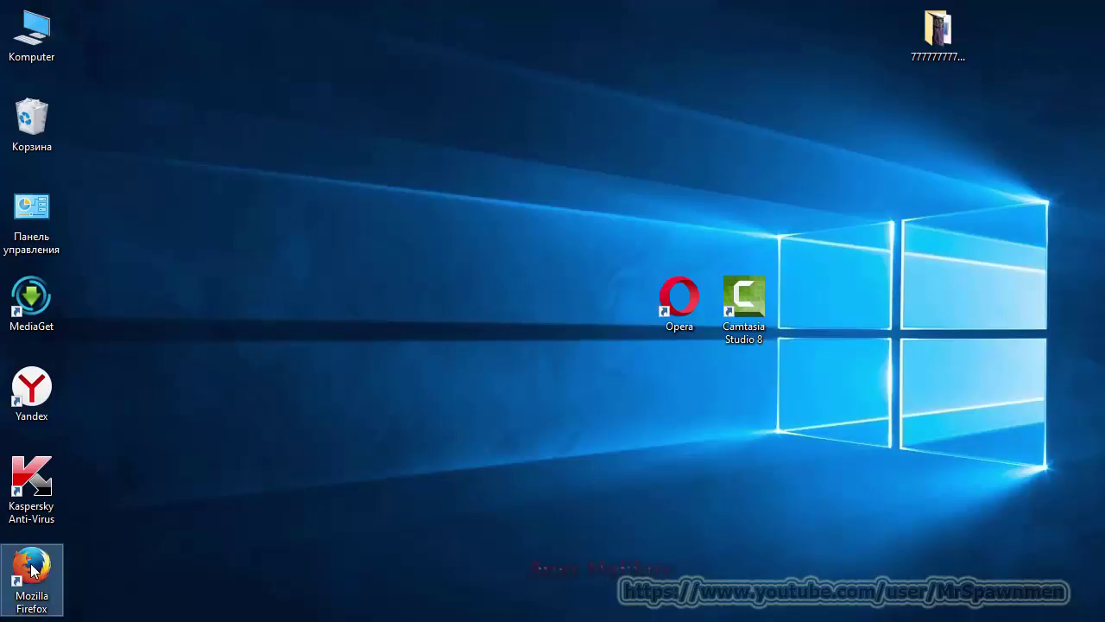
{"action": "left_click_drag", "start_coordinate": [33, 570], "coordinate": [584, 328]}
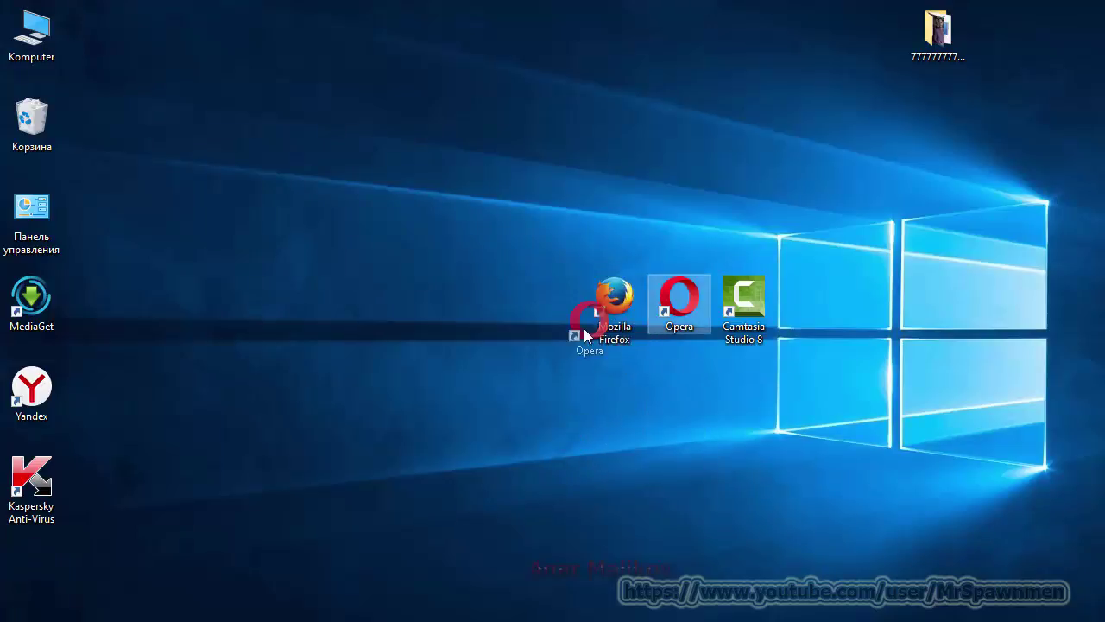
{"action": "left_click_drag", "start_coordinate": [490, 307], "coordinate": [490, 308]}
{"action": "left_click", "coordinate": [615, 303]}
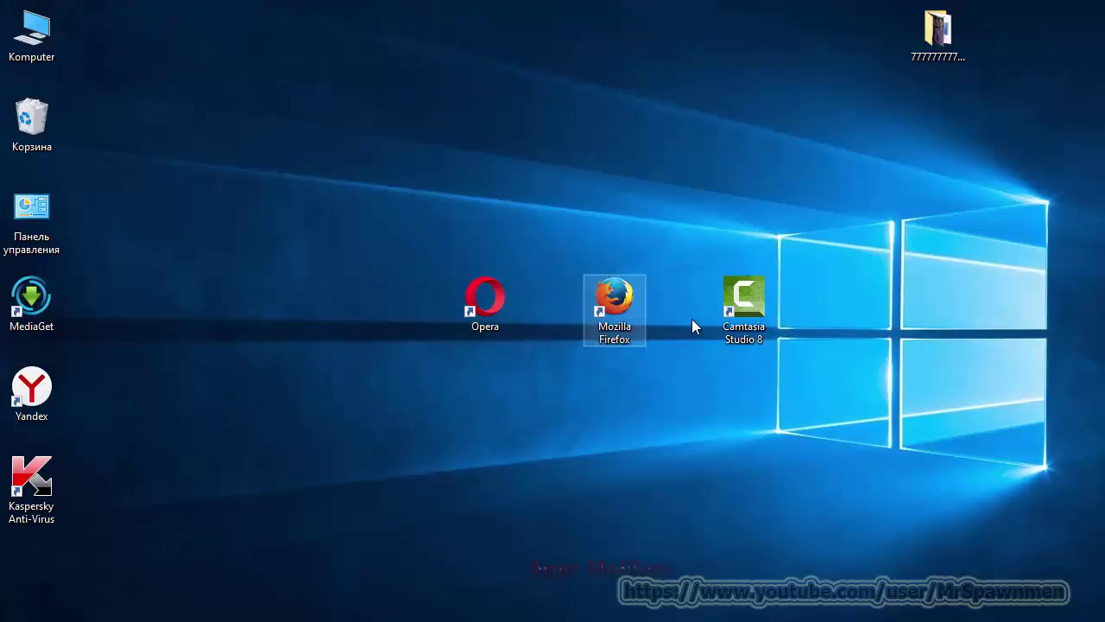
{"action": "left_click_drag", "start_coordinate": [625, 313], "coordinate": [689, 314]}
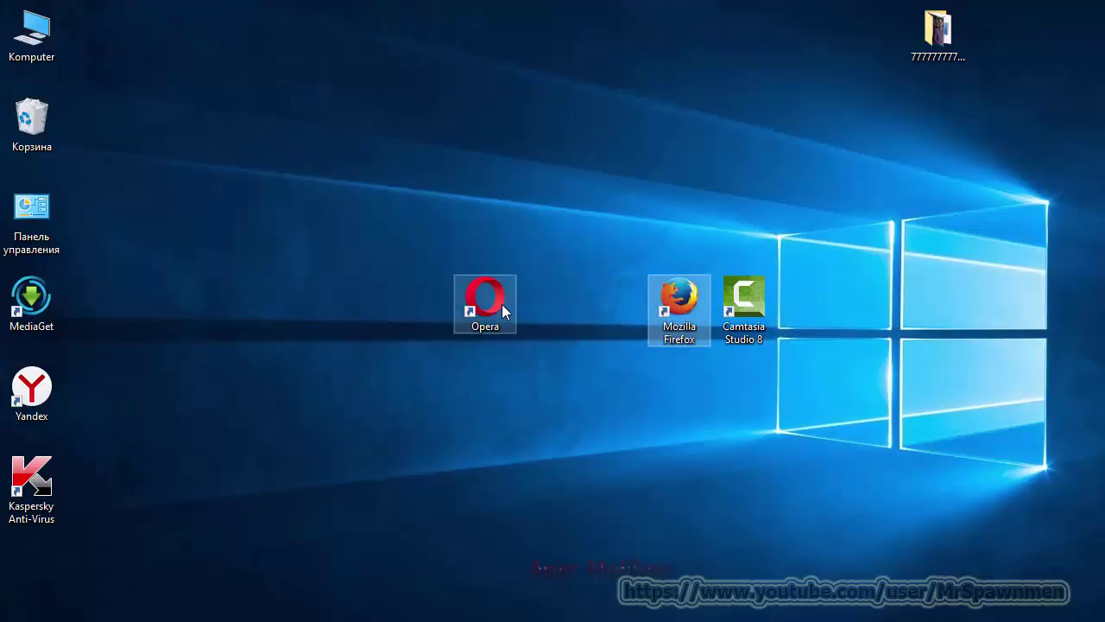
{"action": "left_click_drag", "start_coordinate": [499, 302], "coordinate": [564, 306]}
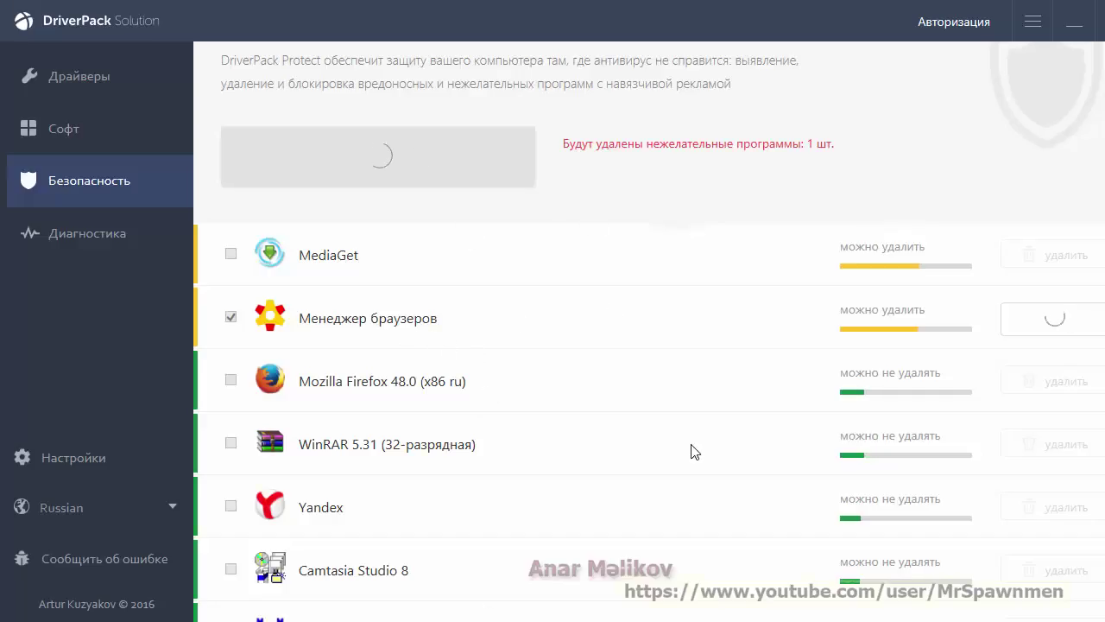
- Expand the DriverPack Protect program list and examine the removal recommendation for every installed program
{"action": "scroll", "coordinate": [682, 445], "scroll_direction": "down", "scroll_amount": 2}
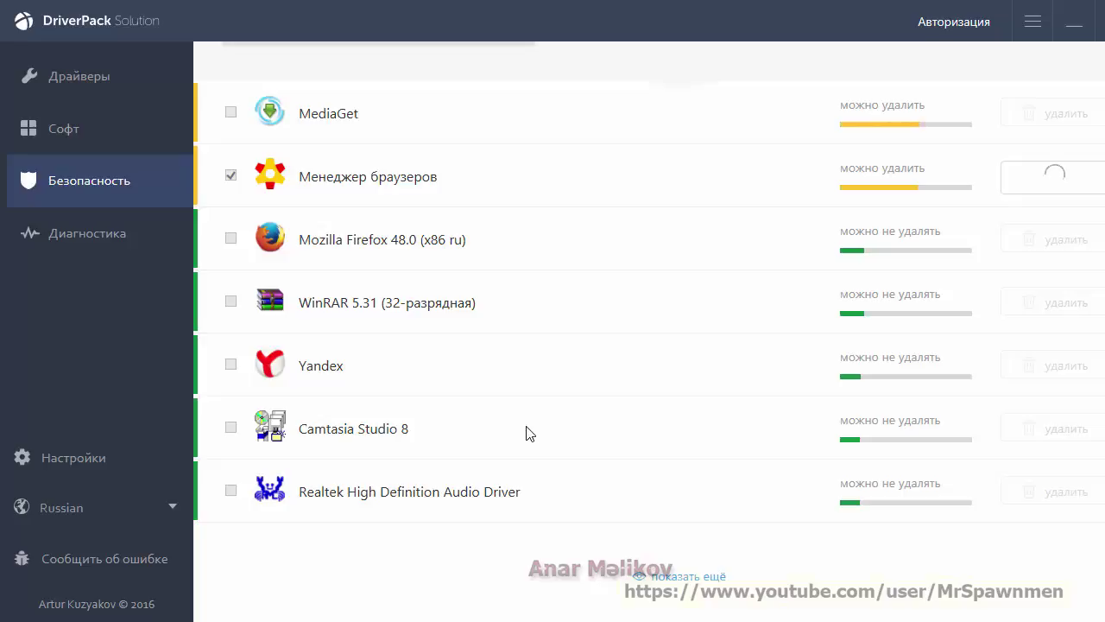
{"action": "left_click", "coordinate": [664, 576]}
{"action": "scroll", "coordinate": [635, 466], "scroll_direction": "down", "scroll_amount": 3}
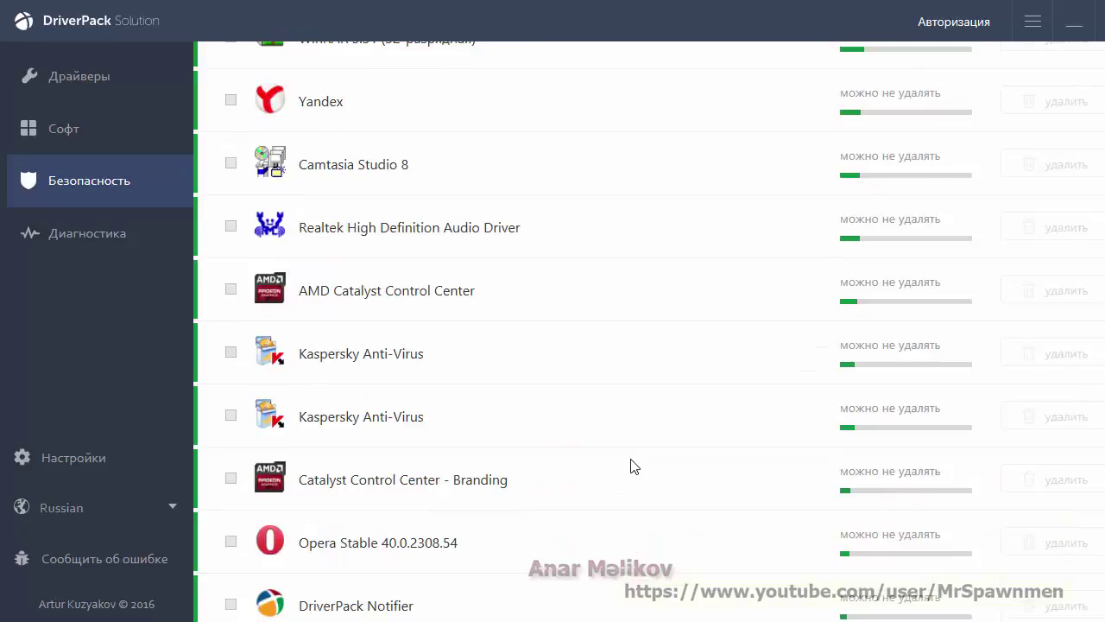
{"action": "scroll", "coordinate": [634, 466], "scroll_direction": "down", "scroll_amount": 2}
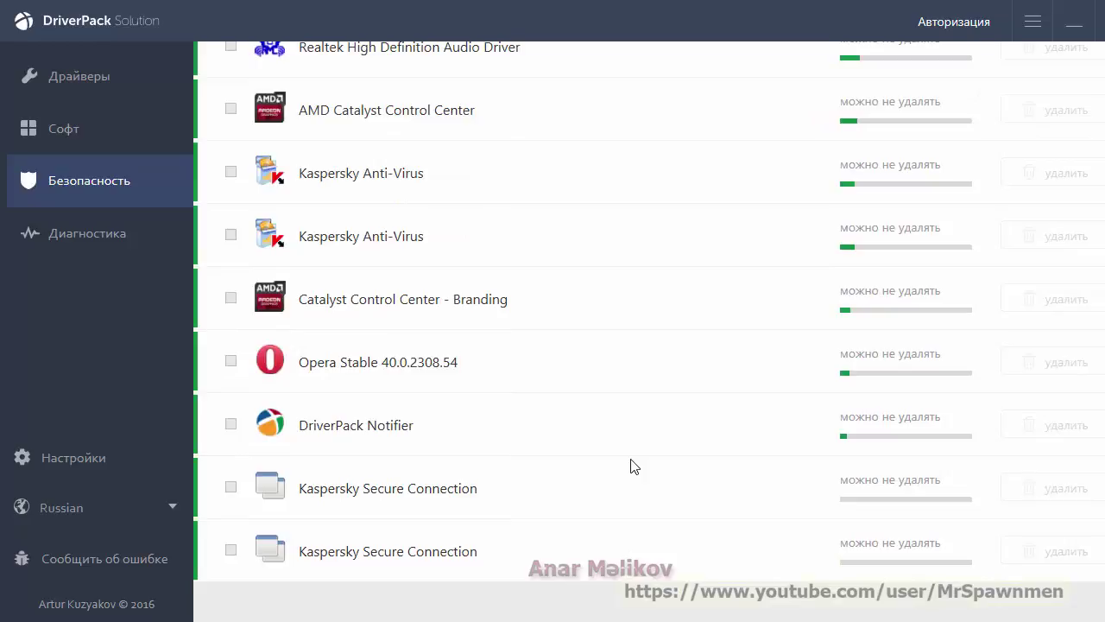
{"action": "scroll", "coordinate": [635, 467], "scroll_direction": "up", "scroll_amount": 5}
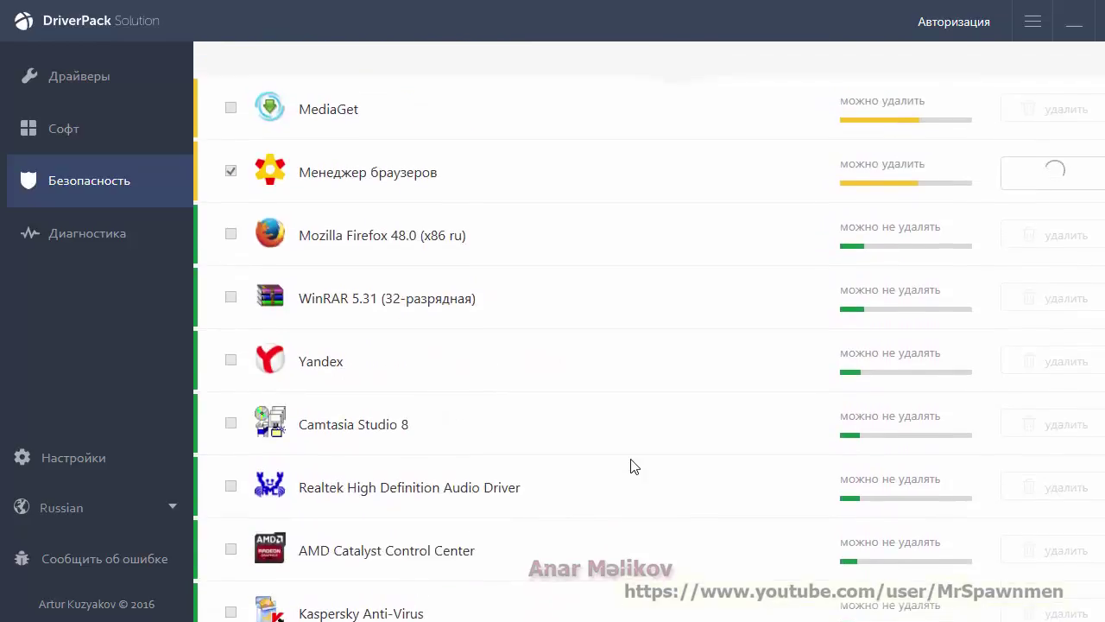
{"action": "scroll", "coordinate": [634, 466], "scroll_direction": "up", "scroll_amount": 3}
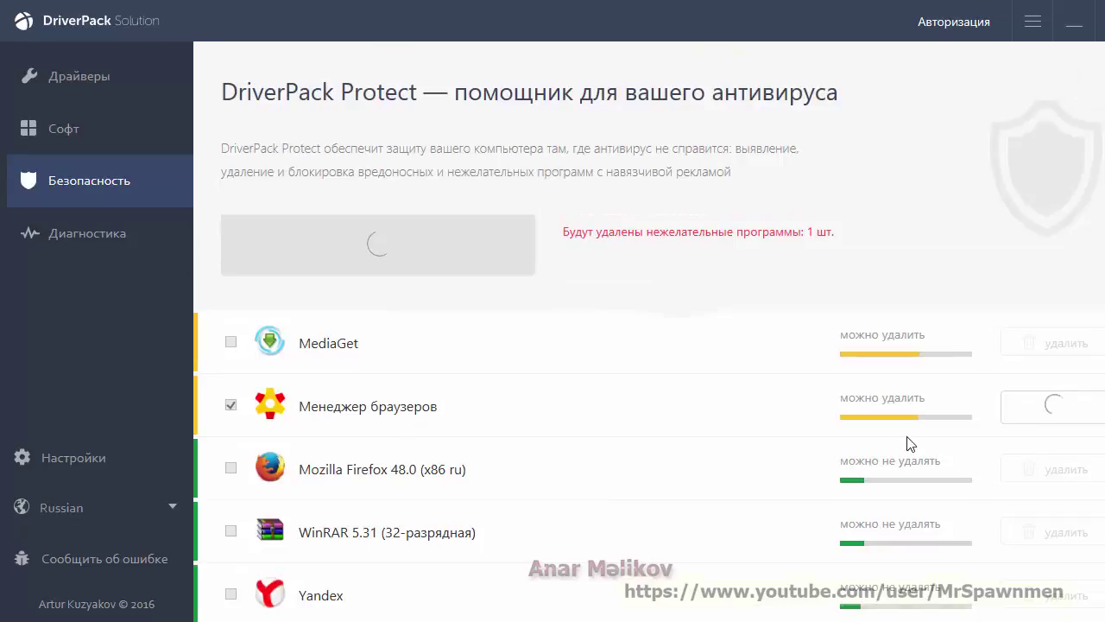
{"action": "scroll", "coordinate": [649, 451], "scroll_direction": "down", "scroll_amount": 2}
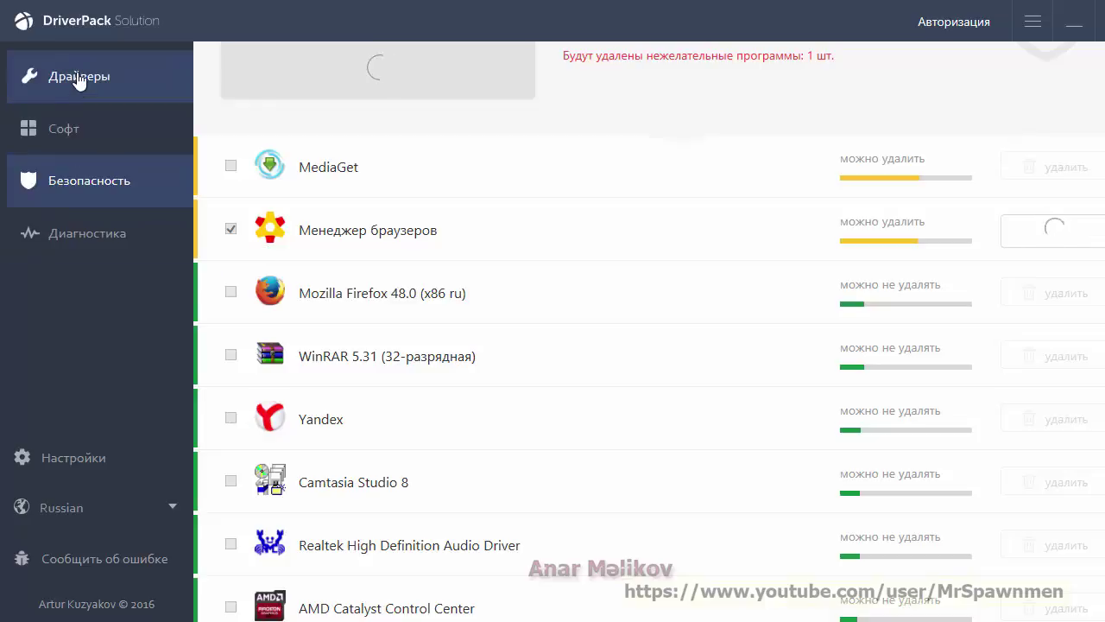
- Examine the drivers section for remaining drivers and driver utilities, including its system administrator mode
{"action": "left_click", "coordinate": [177, 105]}
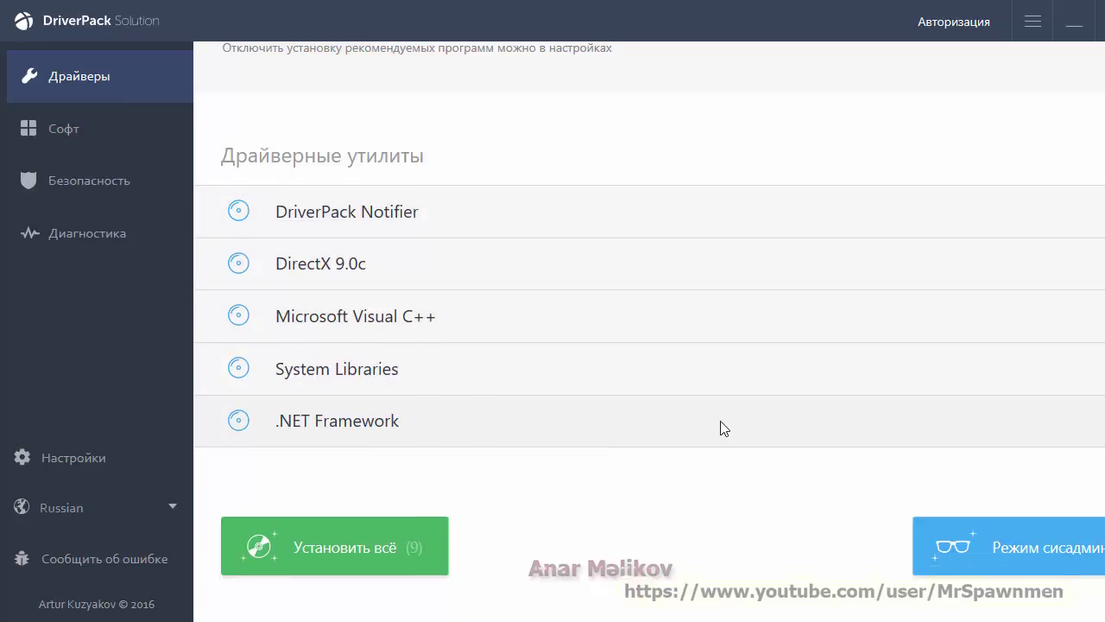
{"action": "scroll", "coordinate": [724, 428], "scroll_direction": "up", "scroll_amount": 2}
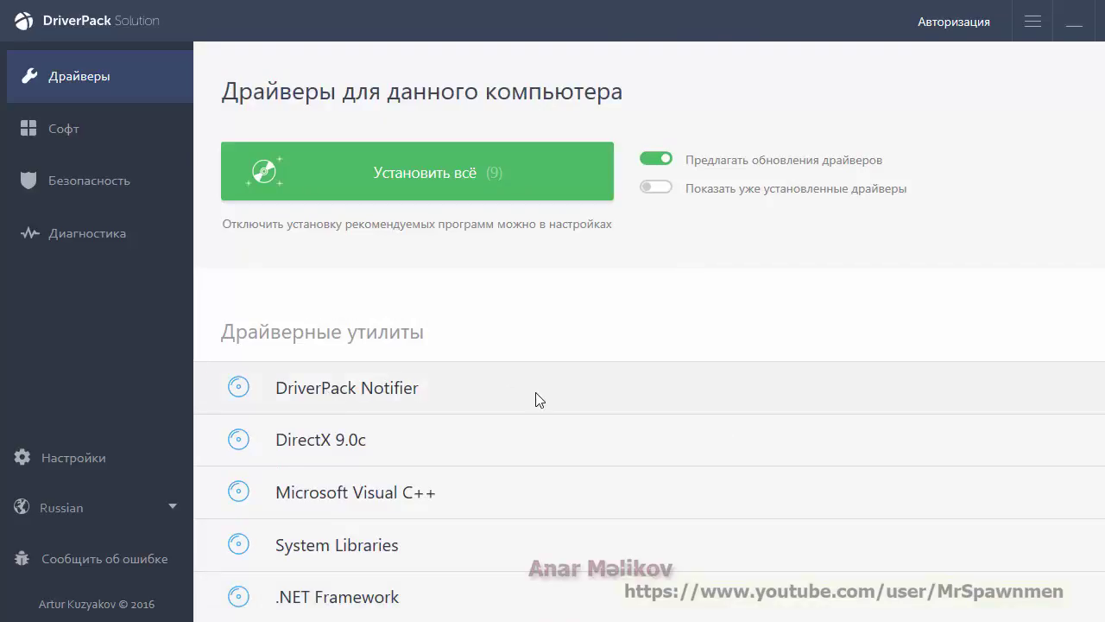
{"action": "scroll", "coordinate": [538, 400], "scroll_direction": "down", "scroll_amount": 1}
{"action": "scroll", "coordinate": [538, 399], "scroll_direction": "down", "scroll_amount": 2}
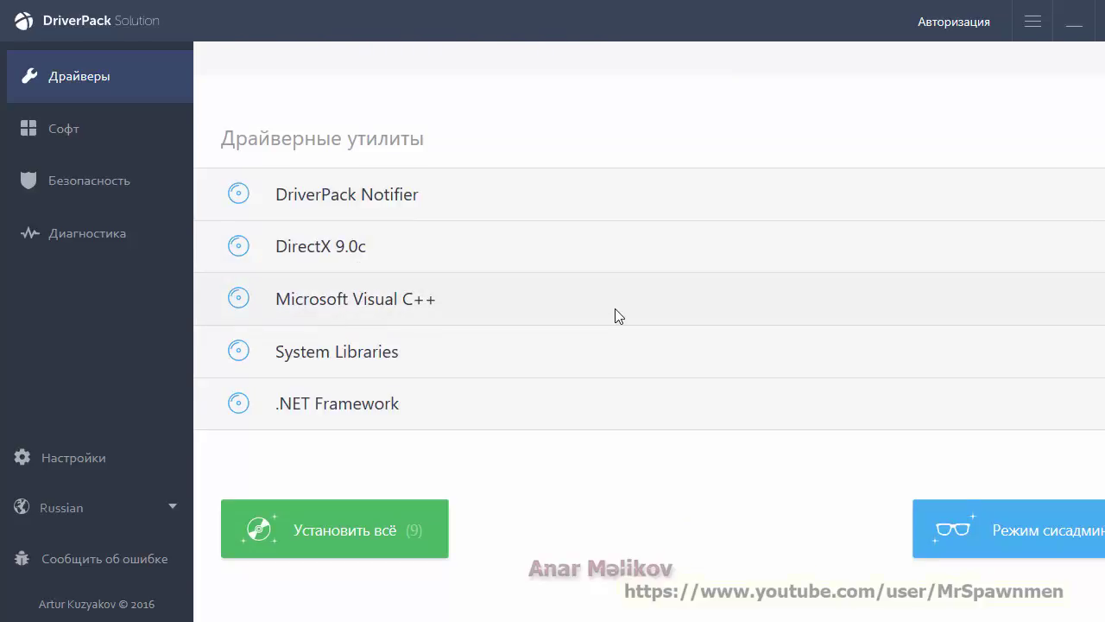
{"action": "left_click", "coordinate": [1065, 539]}
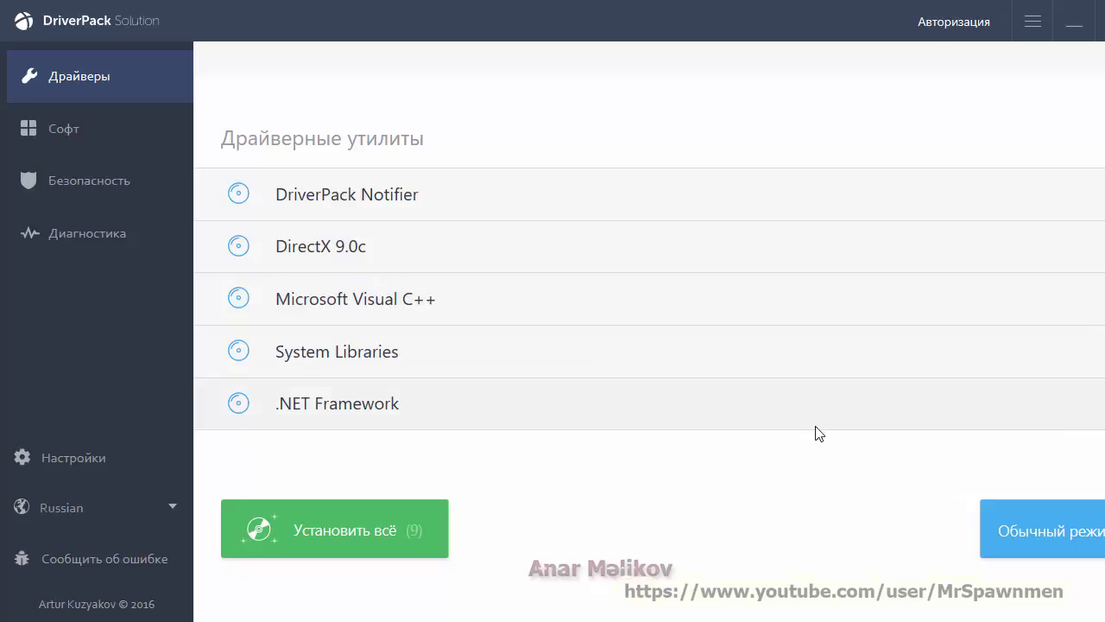
{"action": "scroll", "coordinate": [881, 436], "scroll_direction": "up", "scroll_amount": 2}
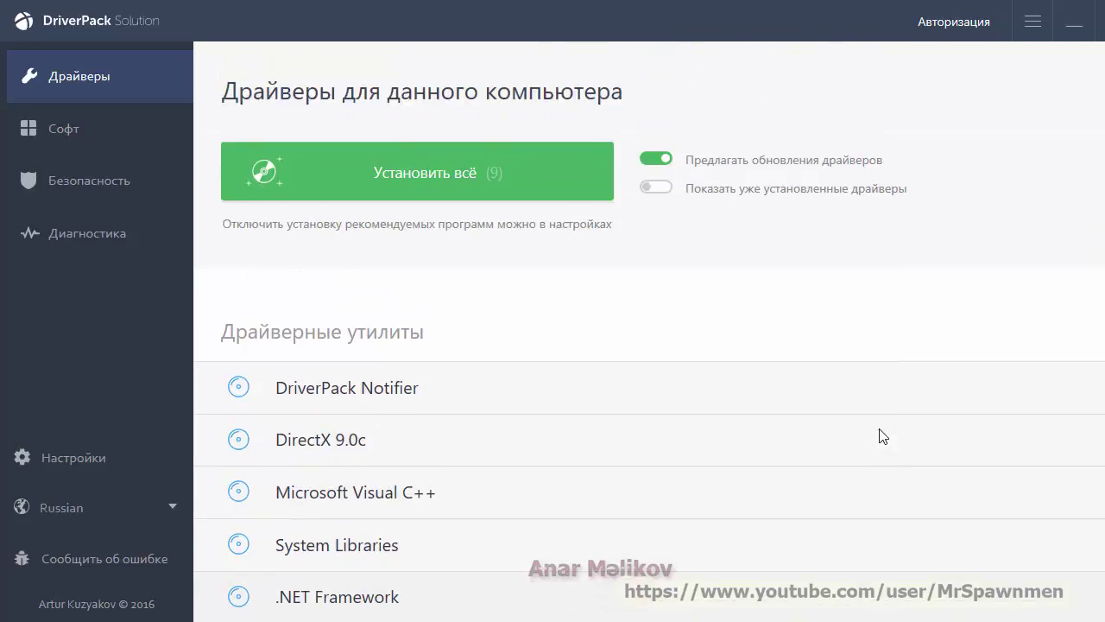
{"action": "scroll", "coordinate": [879, 449], "scroll_direction": "down", "scroll_amount": 2}
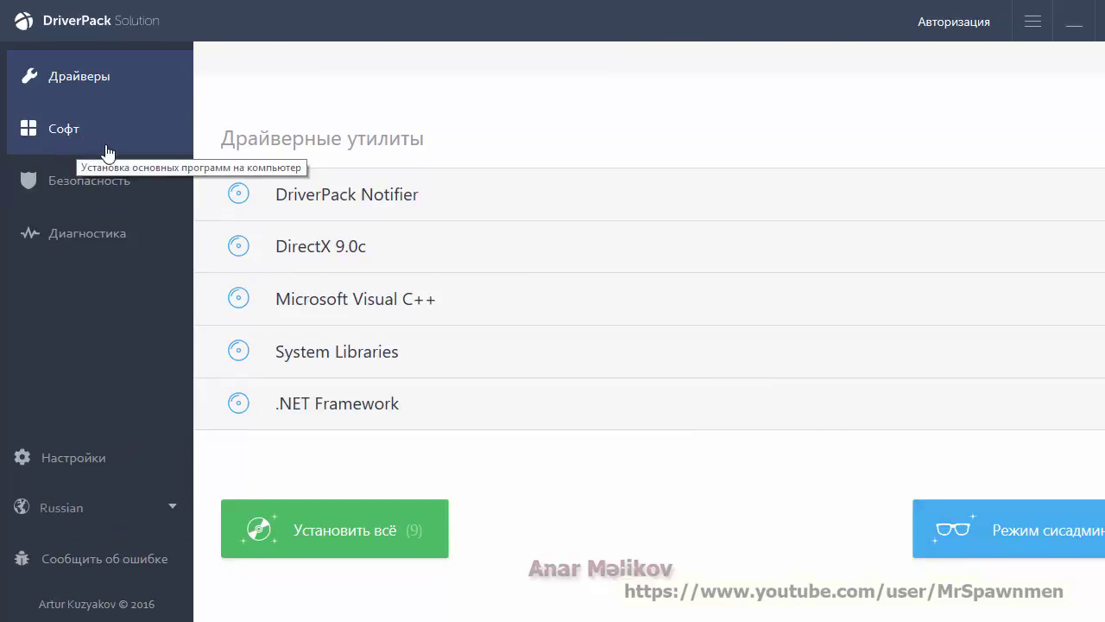
{"action": "scroll", "coordinate": [987, 353], "scroll_direction": "up", "scroll_amount": 2}
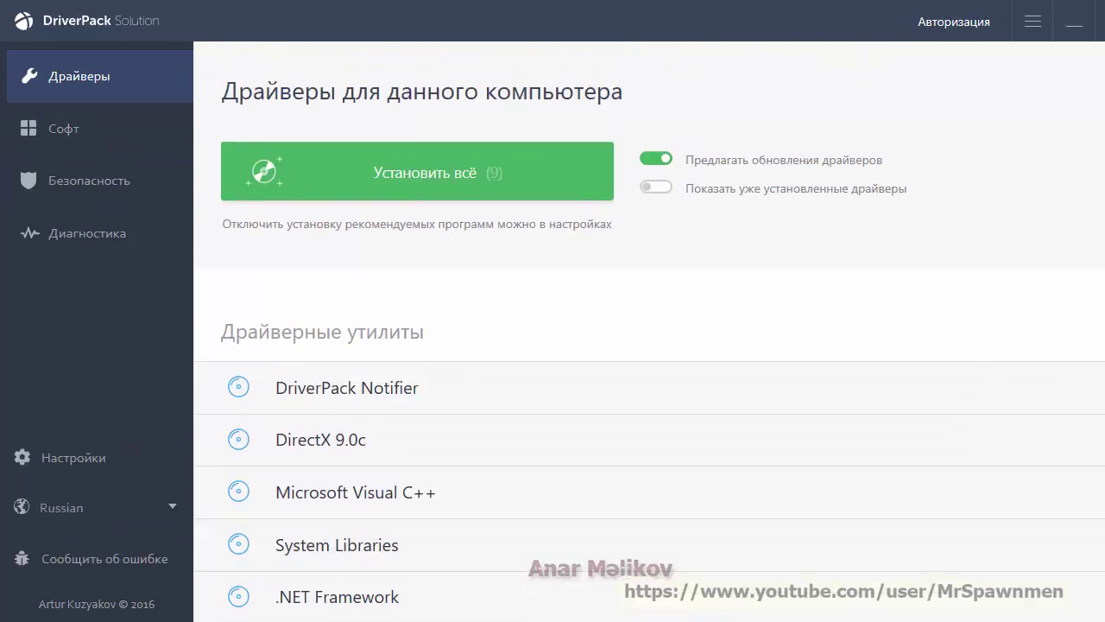
- Minimize DriverPack Solution and confirm the removal of Менеджер браузеров in its waiting uninstaller
{"action": "left_click", "coordinate": [1074, 24]}
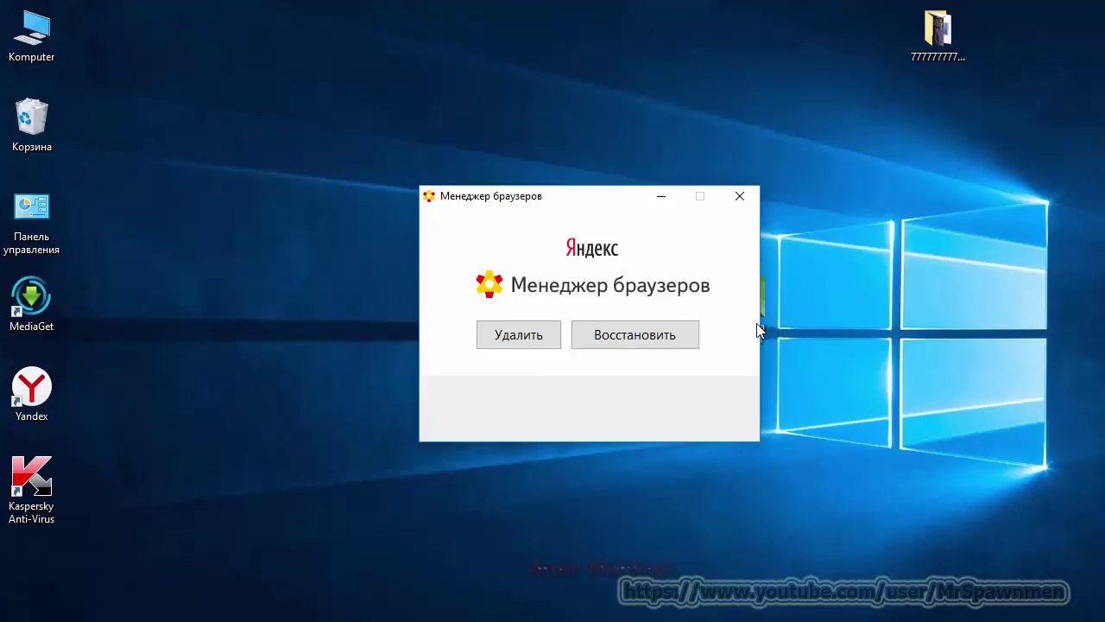
{"action": "left_click", "coordinate": [518, 335]}
{"action": "left_click", "coordinate": [619, 382]}
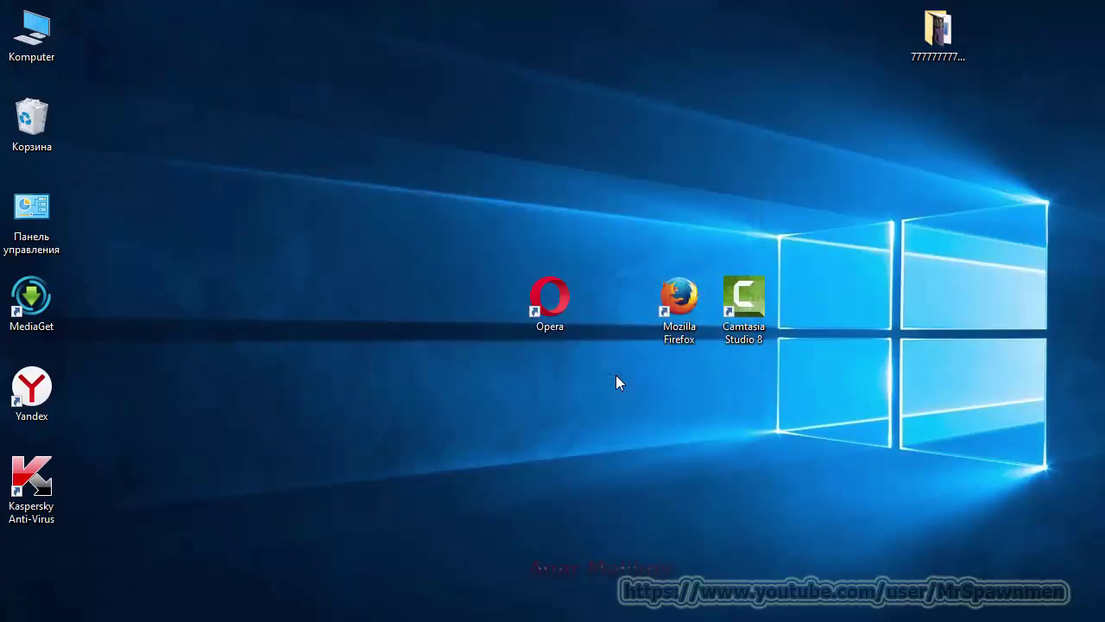
- Return to DriverPack Solution's security section and uninstall the Yandex browser, keeping its settings and history data
{"action": "left_click", "coordinate": [506, 618]}
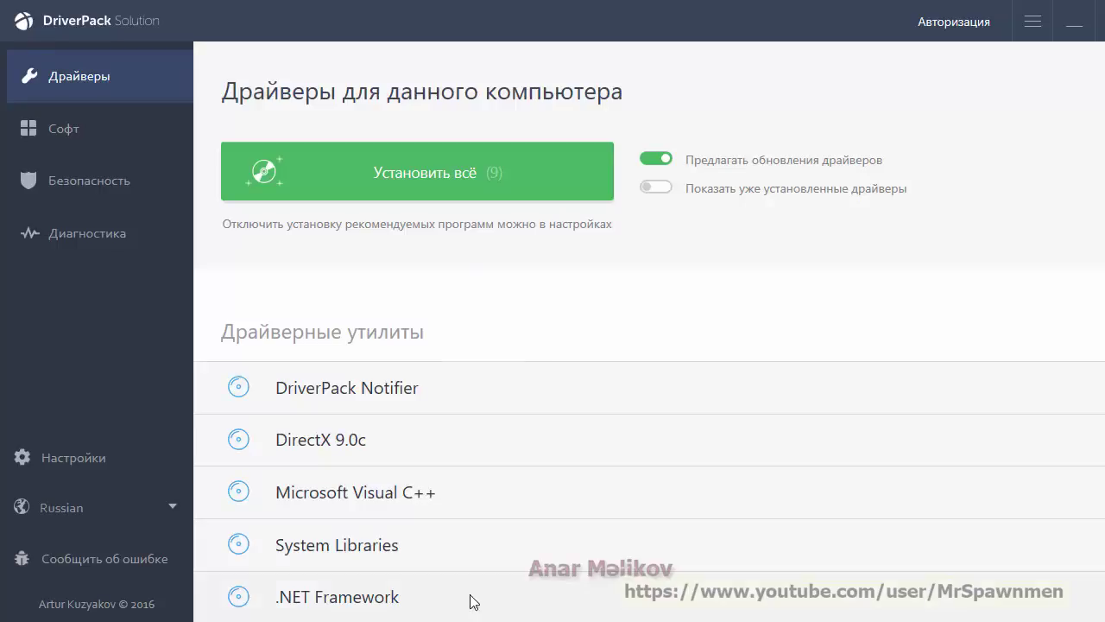
{"action": "left_click", "coordinate": [81, 185]}
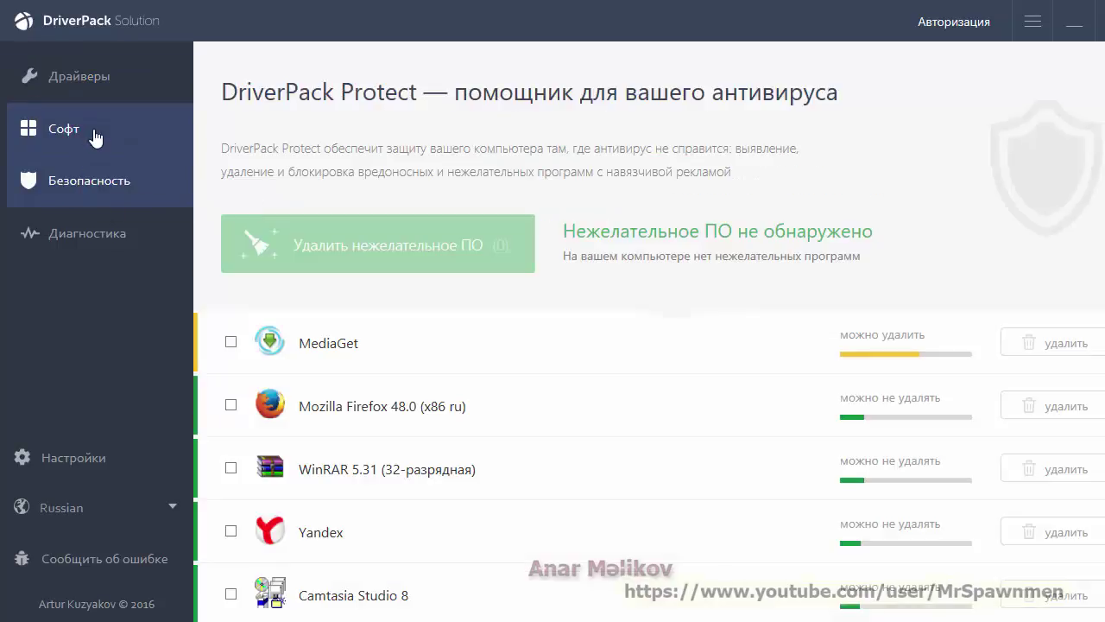
{"action": "scroll", "coordinate": [536, 395], "scroll_direction": "down", "scroll_amount": 3}
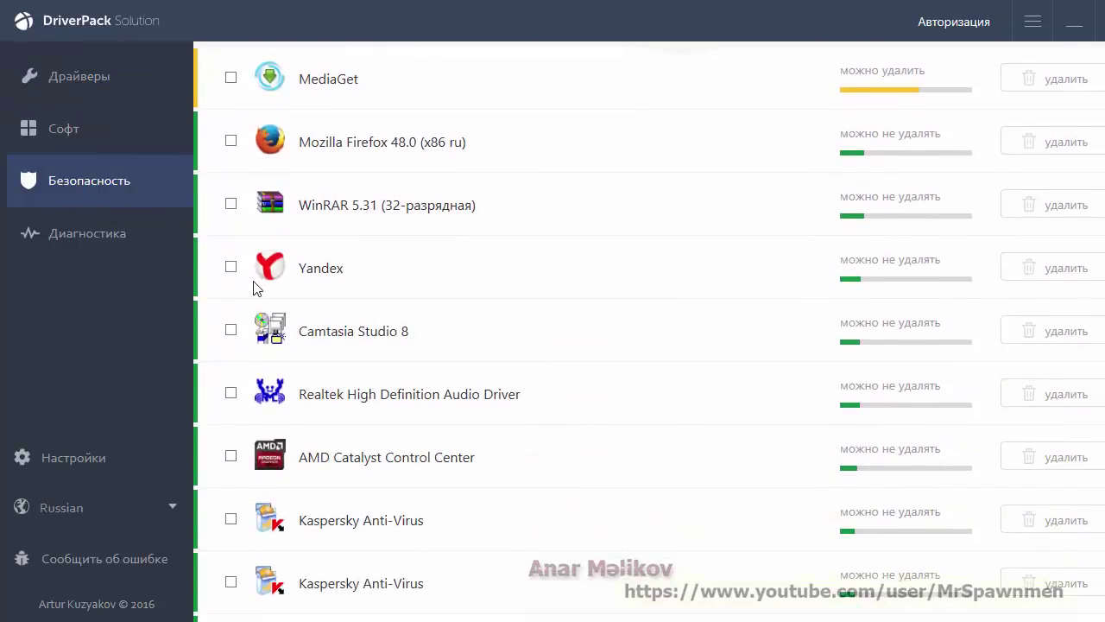
{"action": "left_click", "coordinate": [232, 267]}
{"action": "left_click", "coordinate": [1032, 270]}
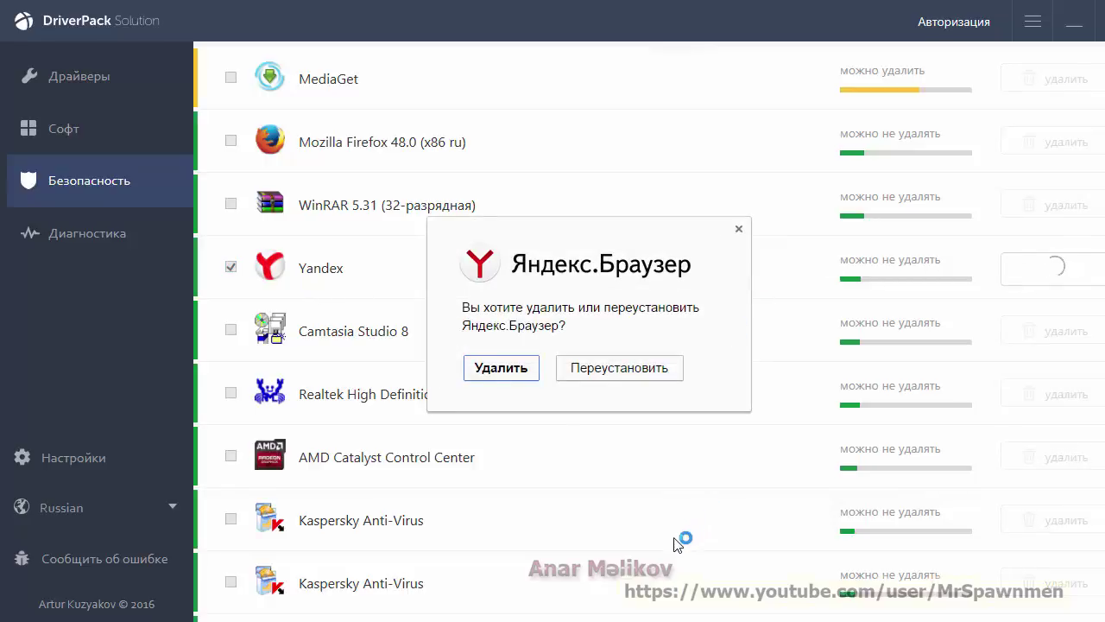
{"action": "left_click", "coordinate": [523, 371]}
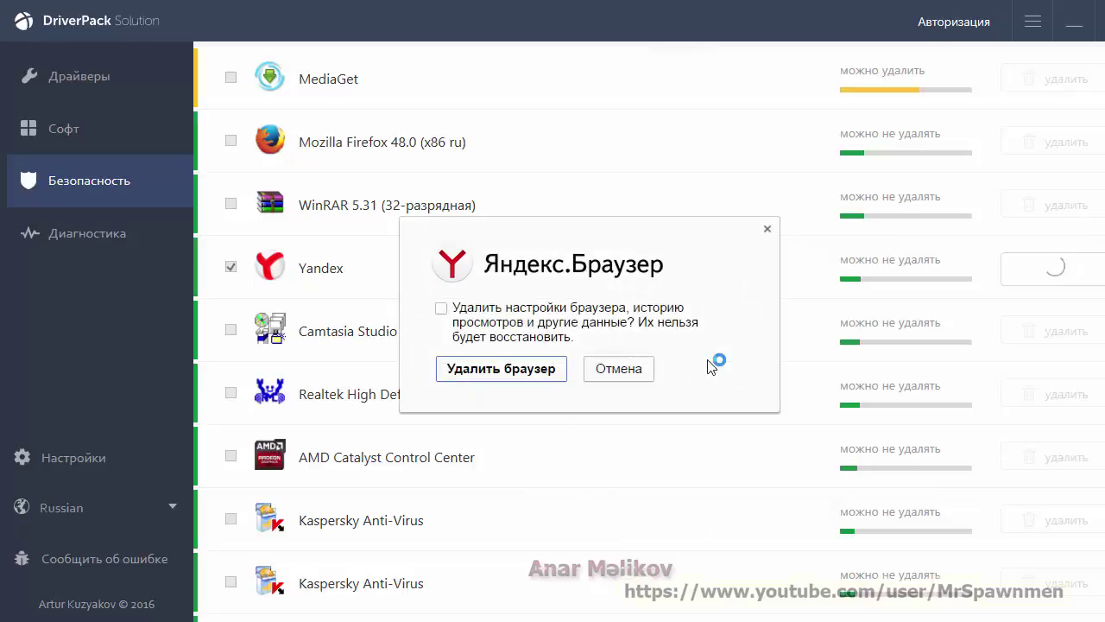
{"action": "left_click", "coordinate": [532, 371]}
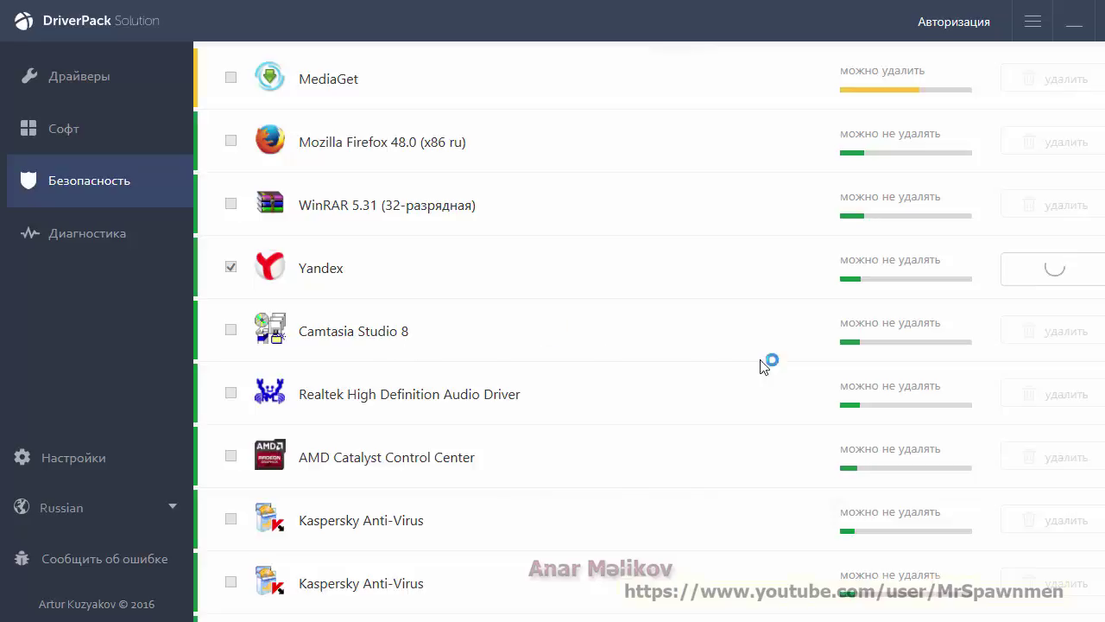
{"action": "scroll", "coordinate": [723, 388], "scroll_direction": "down", "scroll_amount": 4}
{"action": "scroll", "coordinate": [723, 388], "scroll_direction": "up", "scroll_amount": 6}
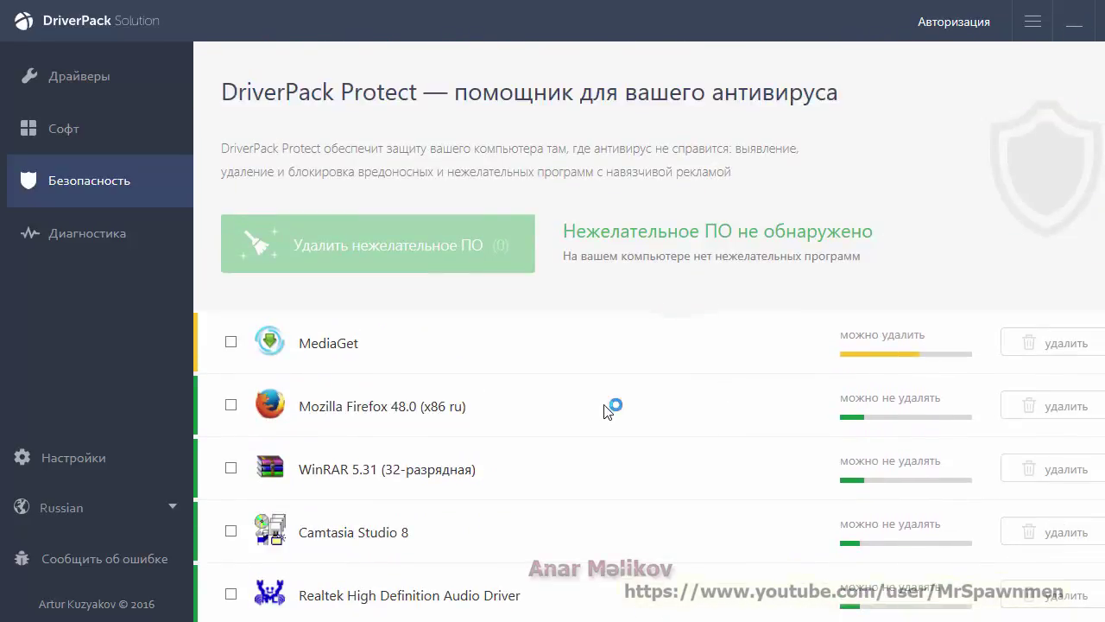
- Minimize DriverPack Solution and close the browser.yandex.ru page opened by the Yandex uninstaller
{"action": "left_click", "coordinate": [1074, 25]}
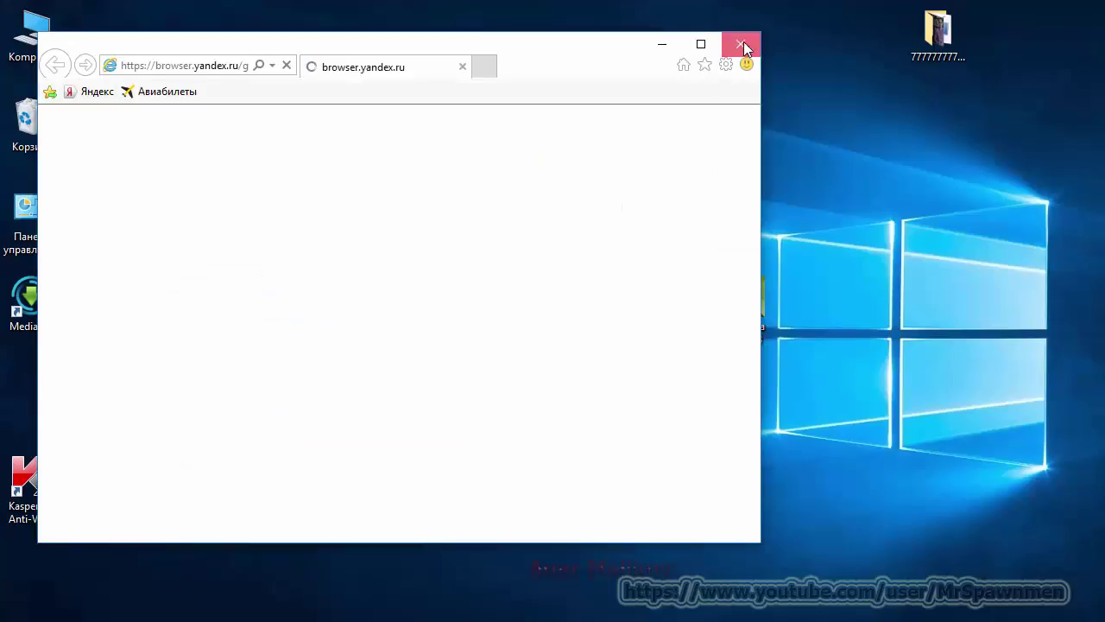
{"action": "left_click", "coordinate": [741, 43]}
{"action": "left_click", "coordinate": [549, 301]}
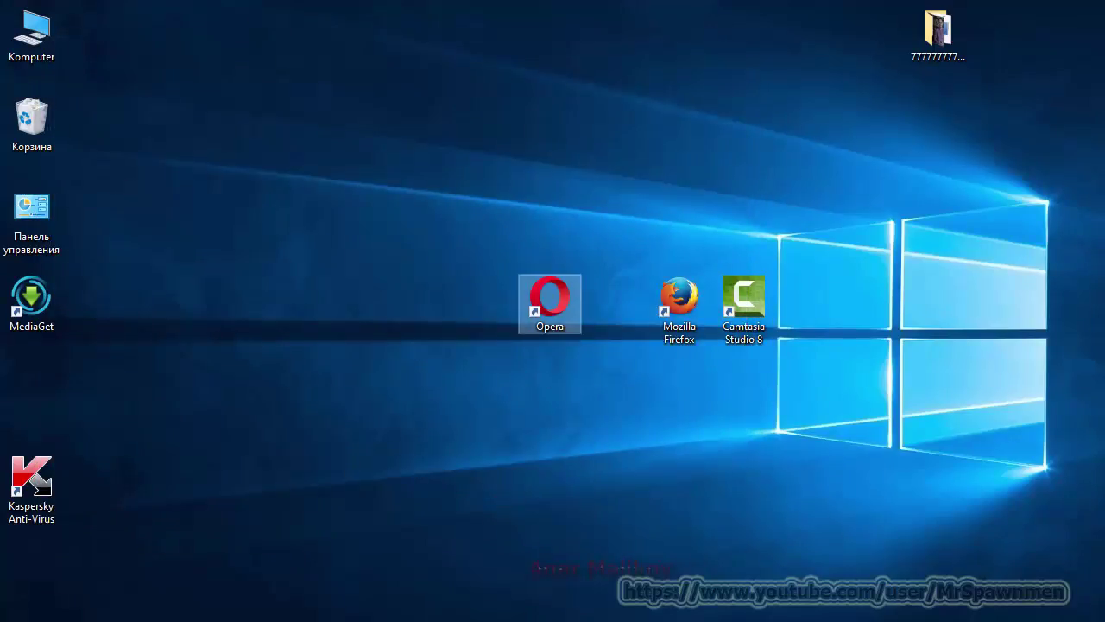